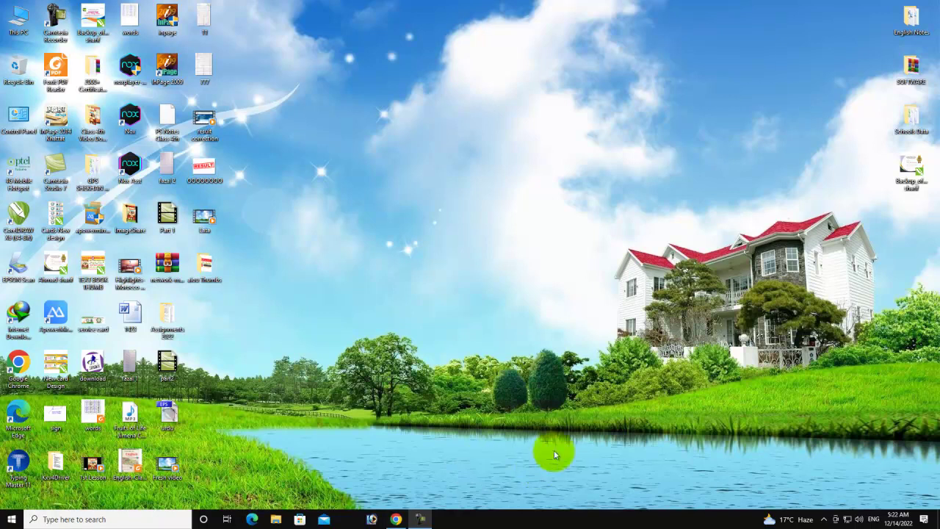
- Rerun the pm.yp.govt Google search in Chrome and open the first Prime Minister's Youth Programme result
{"action": "left_click", "coordinate": [395, 519]}
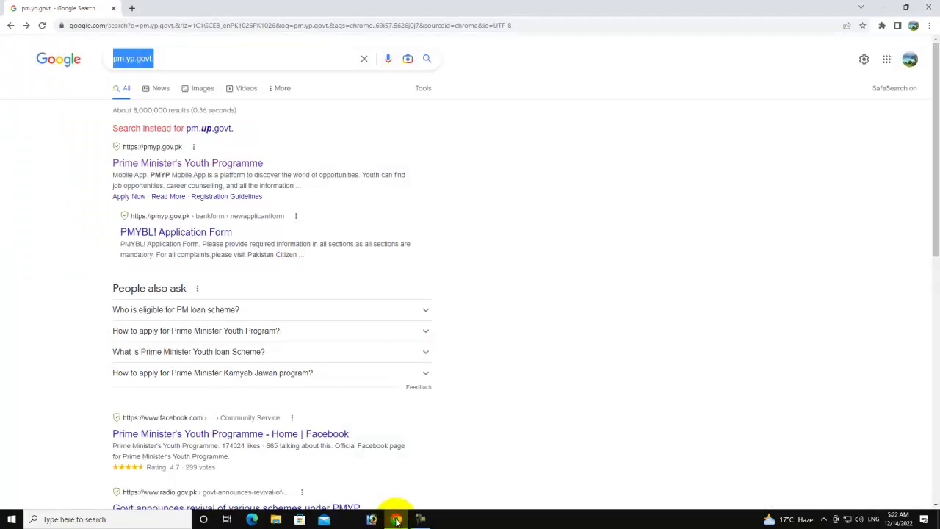
{"action": "left_click", "coordinate": [168, 58]}
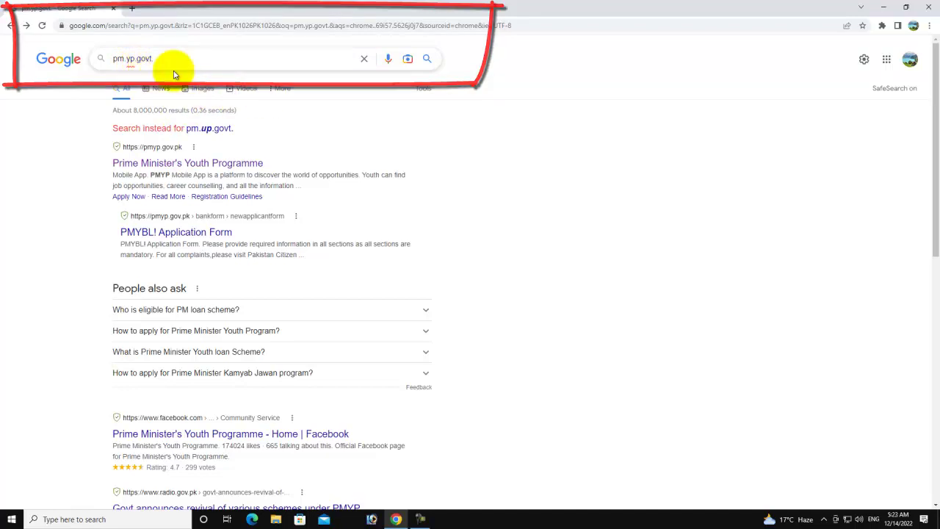
{"action": "key", "text": "Return"}
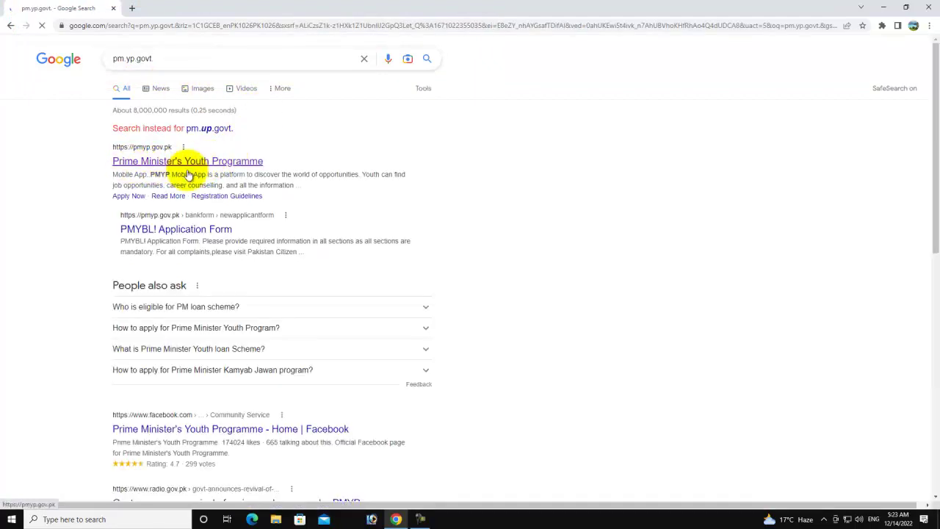
{"action": "left_click", "coordinate": [152, 168]}
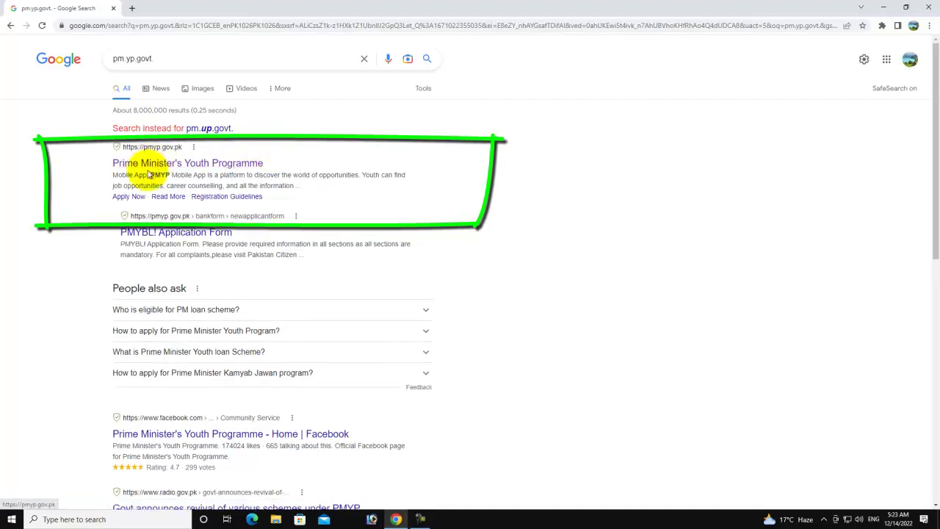
{"action": "left_click", "coordinate": [158, 163]}
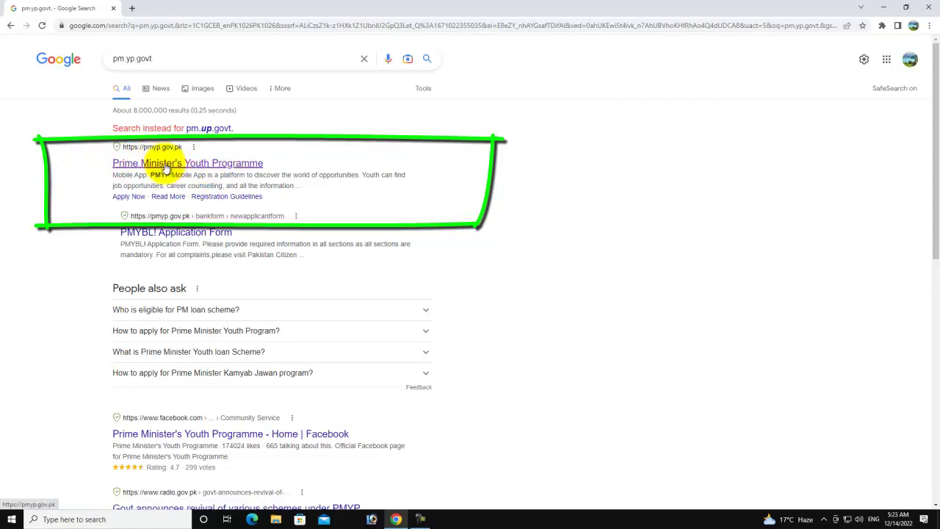
{"action": "left_click", "coordinate": [166, 166]}
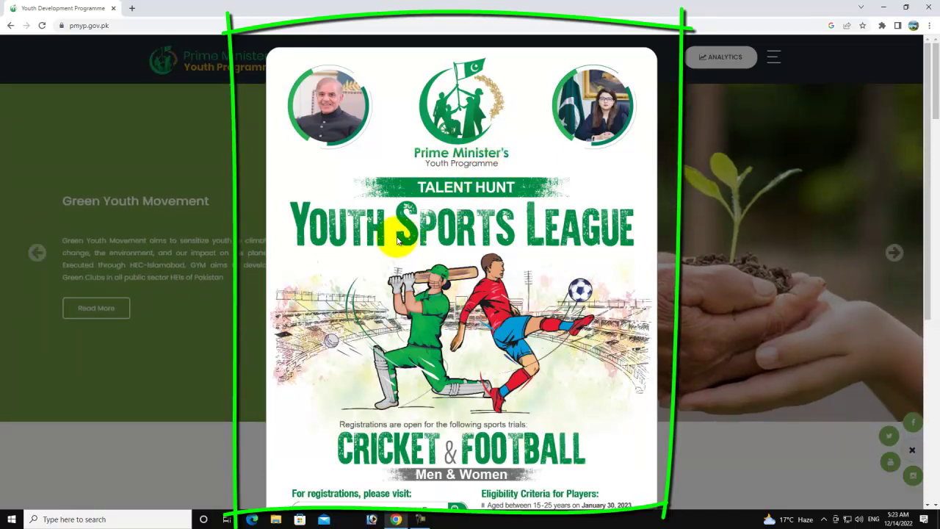
- Scroll the Talent Hunt sports poster popup down to its CLICK TO REGISTER and CLOSE buttons
{"action": "scroll", "coordinate": [524, 235], "scroll_direction": "down", "scroll_amount": 2}
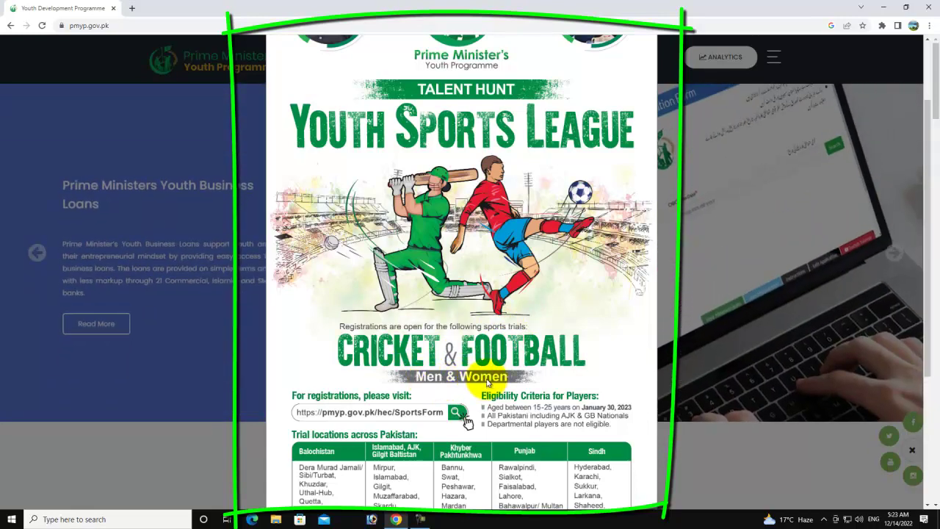
{"action": "scroll", "coordinate": [470, 378], "scroll_direction": "down", "scroll_amount": 1}
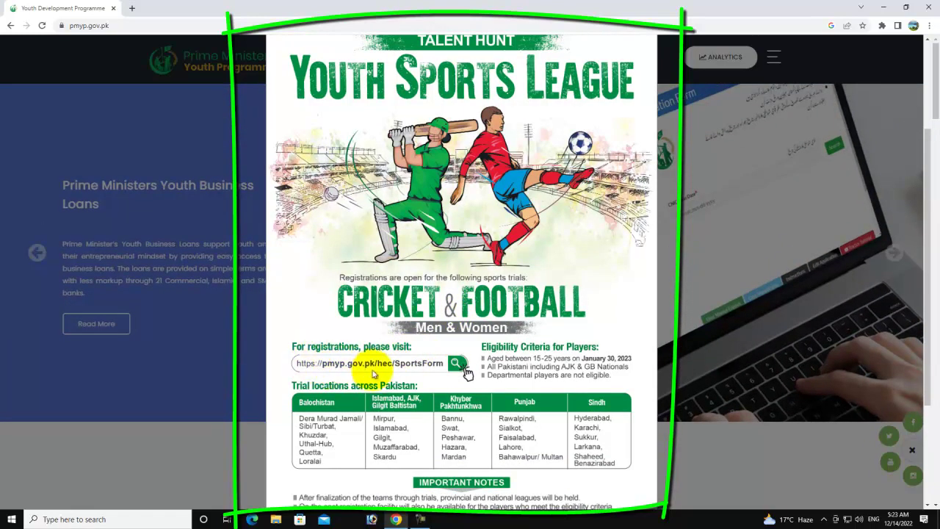
{"action": "scroll", "coordinate": [327, 367], "scroll_direction": "down", "scroll_amount": 1}
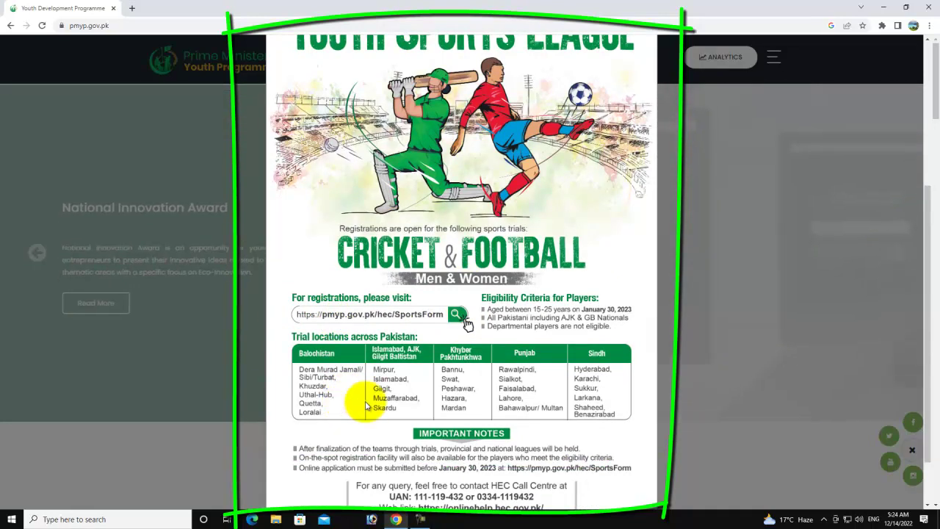
{"action": "scroll", "coordinate": [346, 407], "scroll_direction": "down", "scroll_amount": 1}
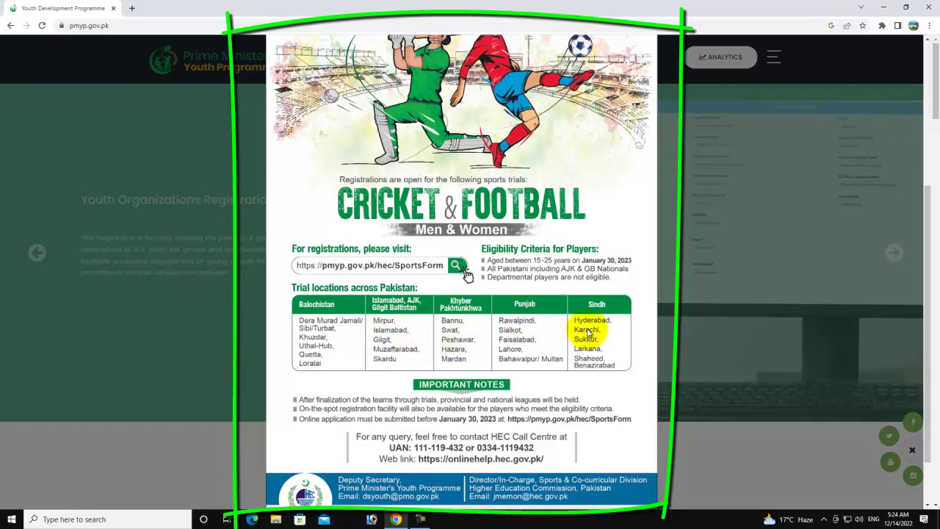
{"action": "scroll", "coordinate": [448, 366], "scroll_direction": "down", "scroll_amount": 1}
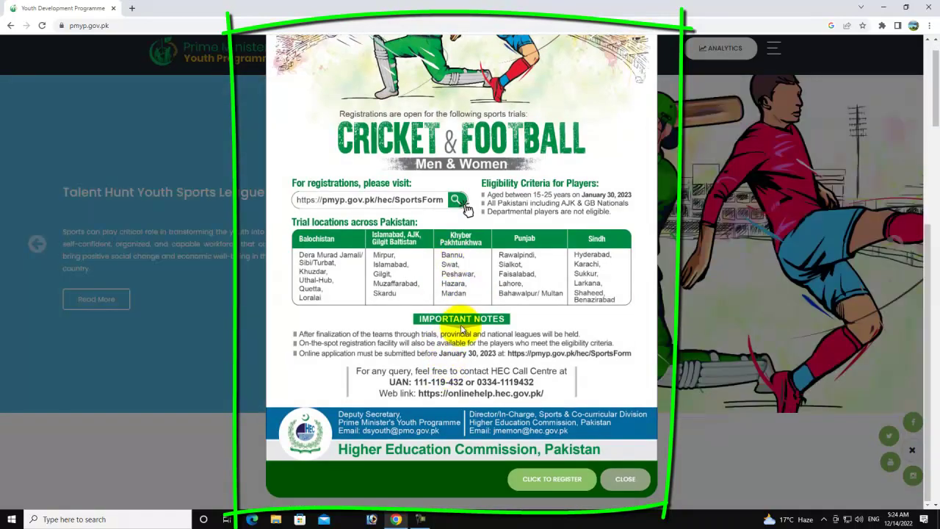
{"action": "scroll", "coordinate": [461, 328], "scroll_direction": "down", "scroll_amount": 1}
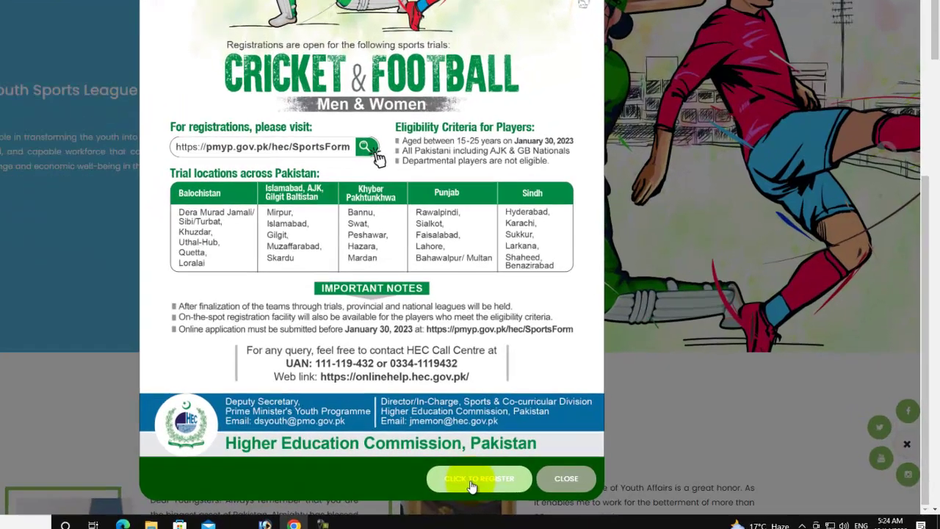
- Open the sports registration form and enter the applicant's CNIC number
{"action": "left_click", "coordinate": [547, 484]}
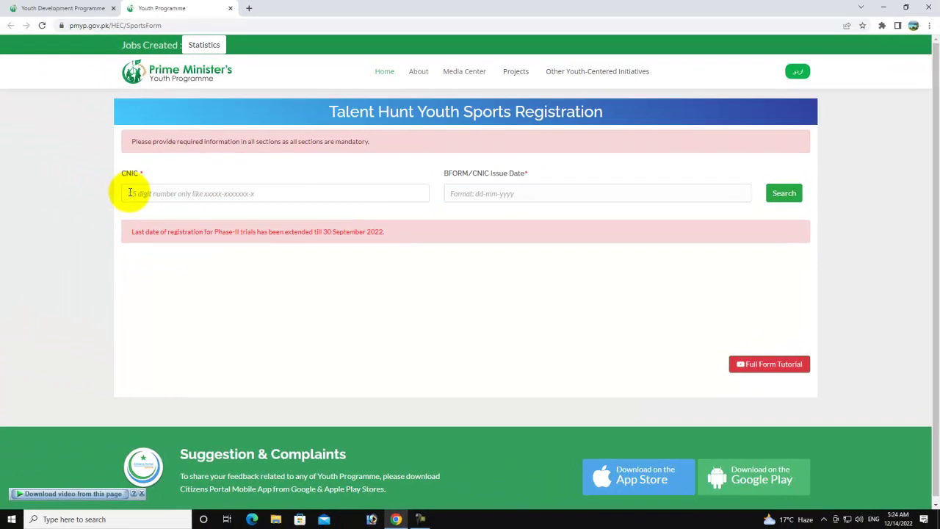
{"action": "left_click", "coordinate": [128, 192]}
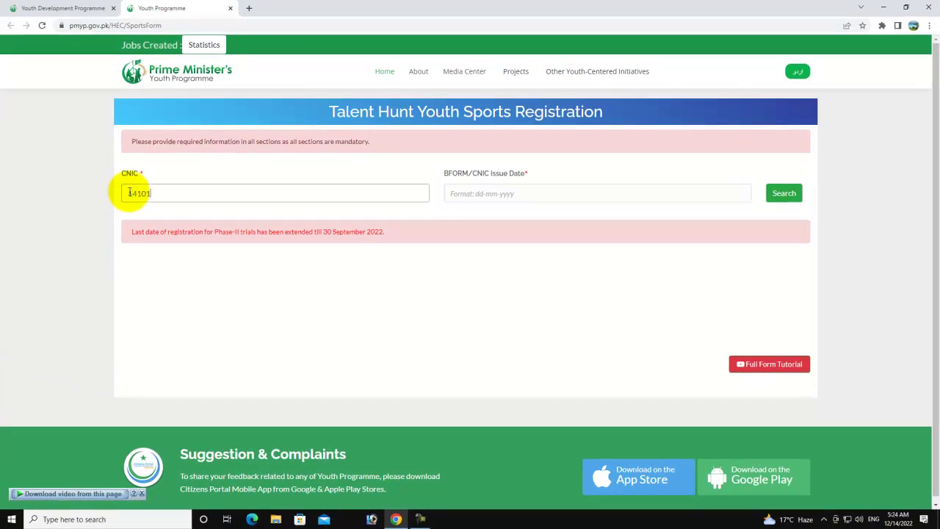
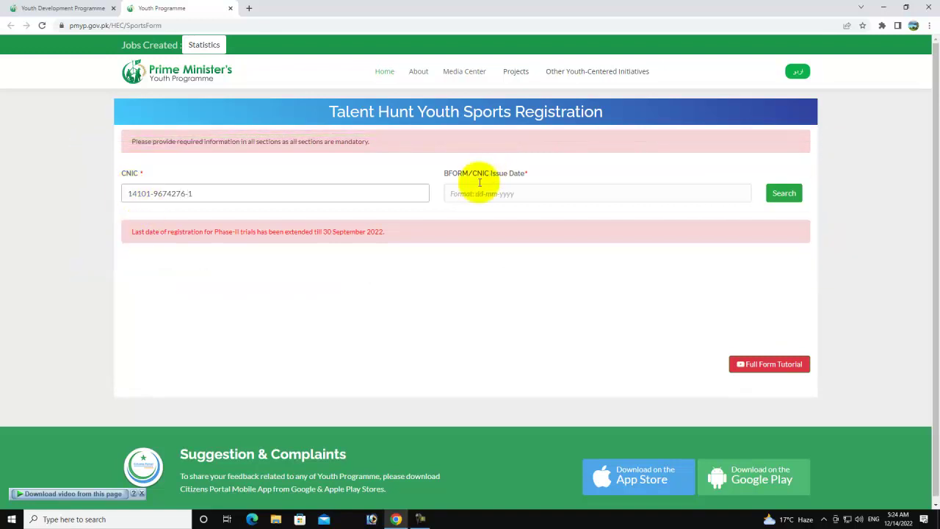
- Set the CNIC issue date to 10-05-2016 and search for the applicant
{"action": "left_click", "coordinate": [467, 193]}
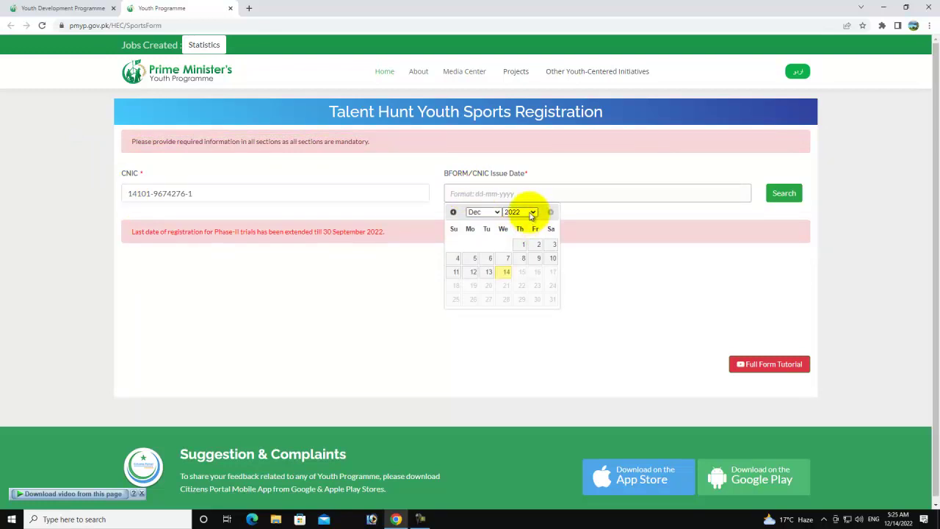
{"action": "left_click", "coordinate": [531, 213]}
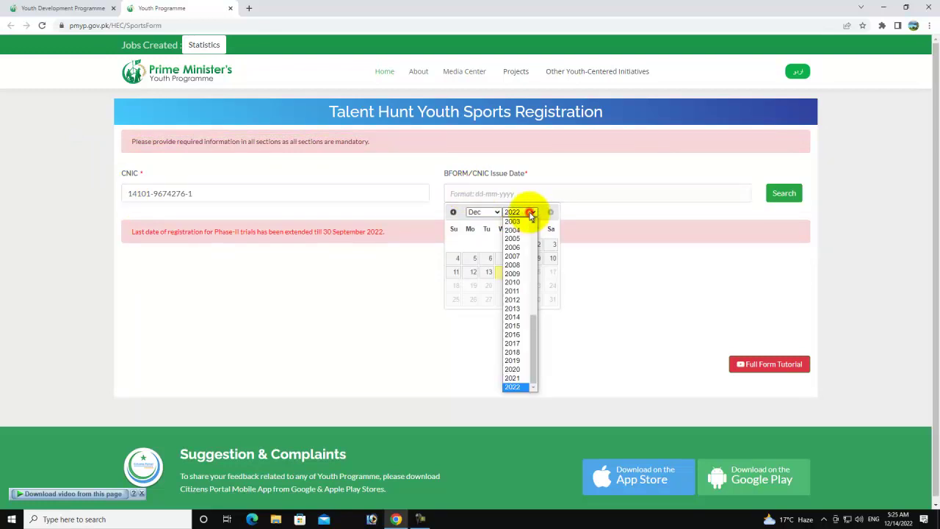
{"action": "left_click", "coordinate": [522, 336]}
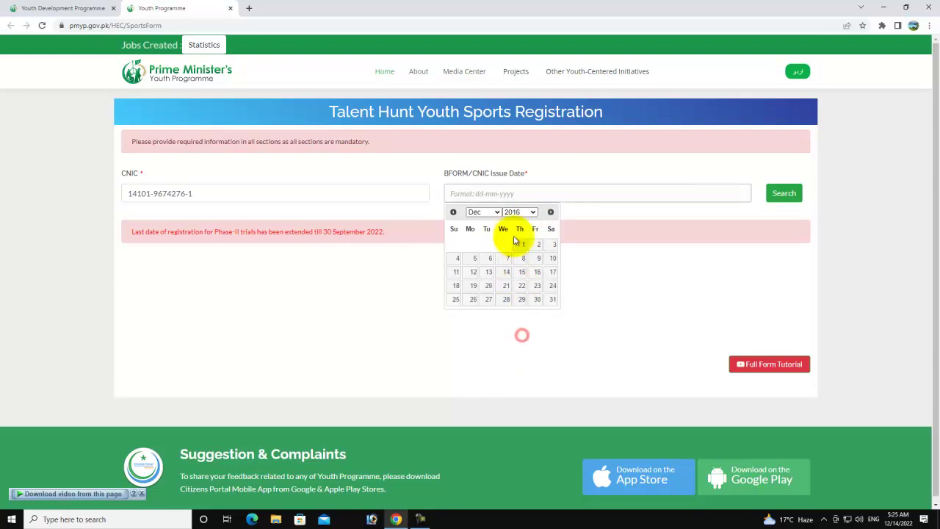
{"action": "left_click", "coordinate": [492, 211]}
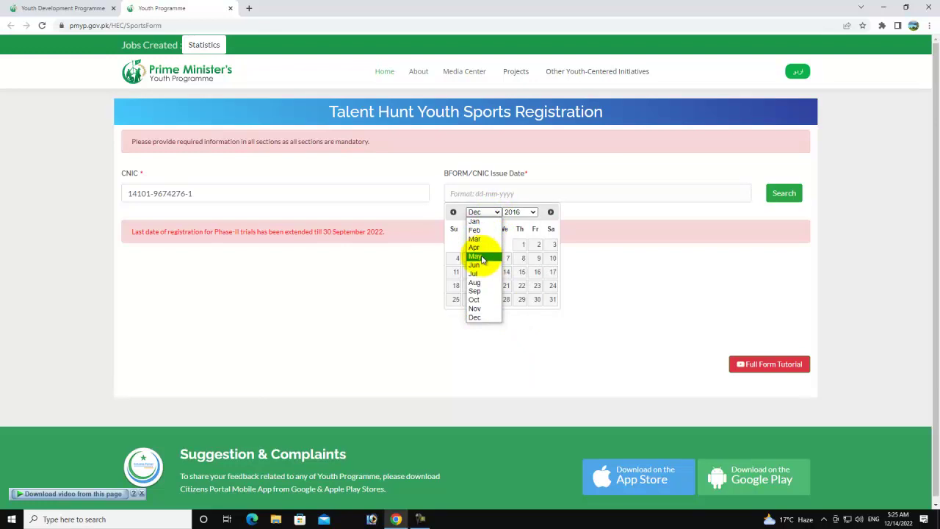
{"action": "left_click", "coordinate": [479, 256]}
{"action": "left_click", "coordinate": [490, 258]}
{"action": "left_click", "coordinate": [781, 194]}
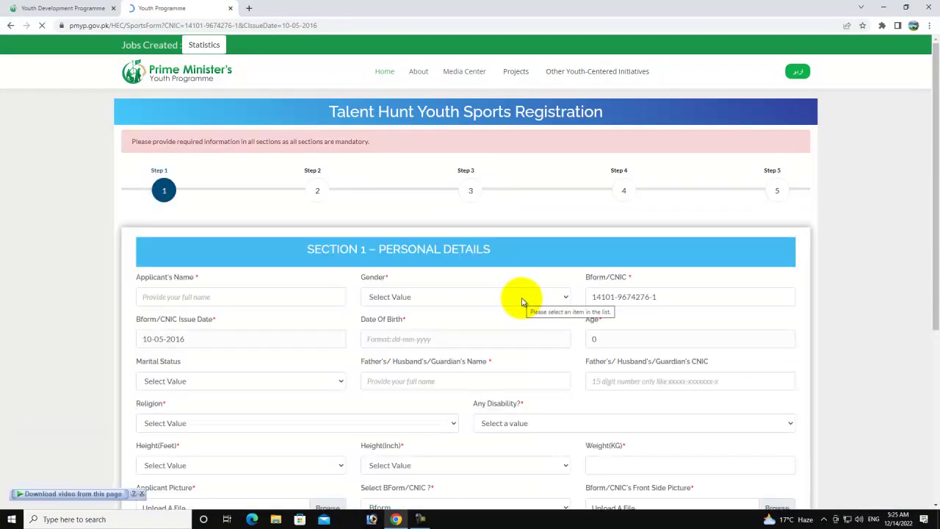
- Enter the applicant's name and set gender to Male
{"action": "scroll", "coordinate": [329, 287], "scroll_direction": "down", "scroll_amount": 2}
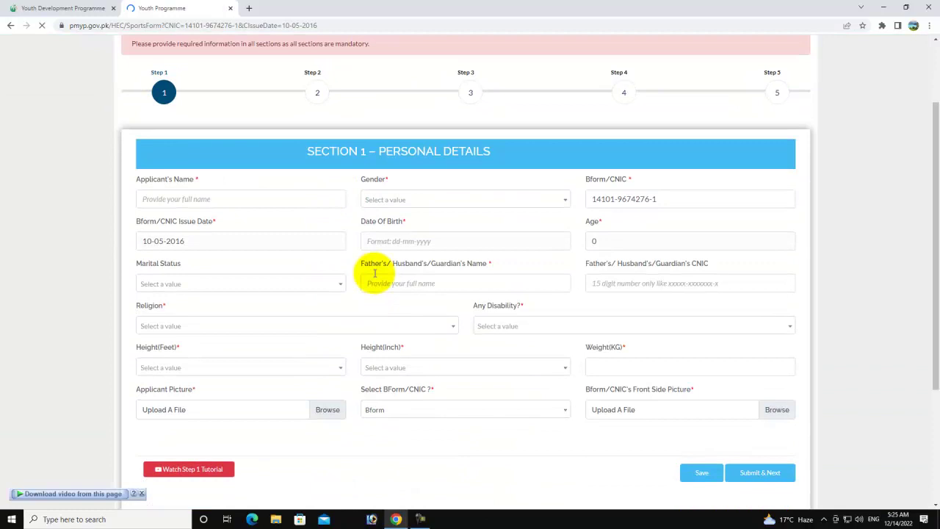
{"action": "left_click", "coordinate": [177, 198]}
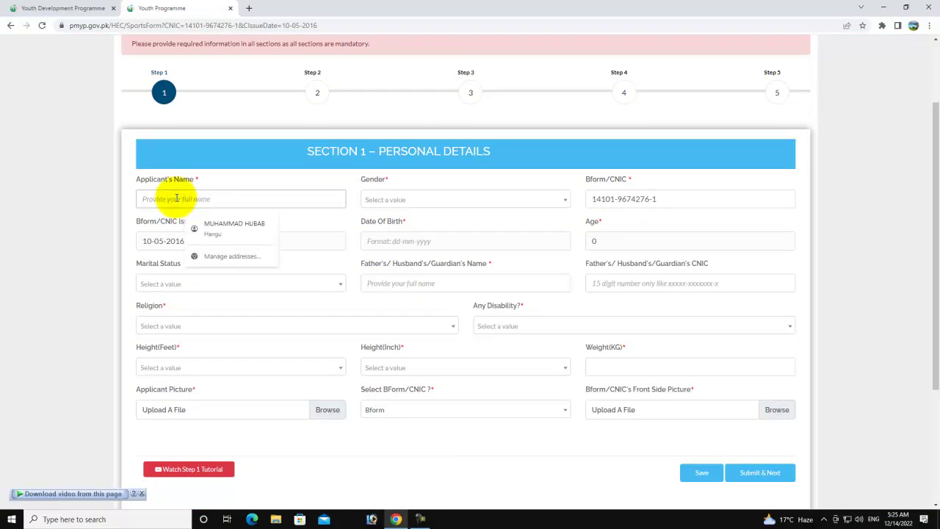
{"action": "type", "text": "Tahir"}
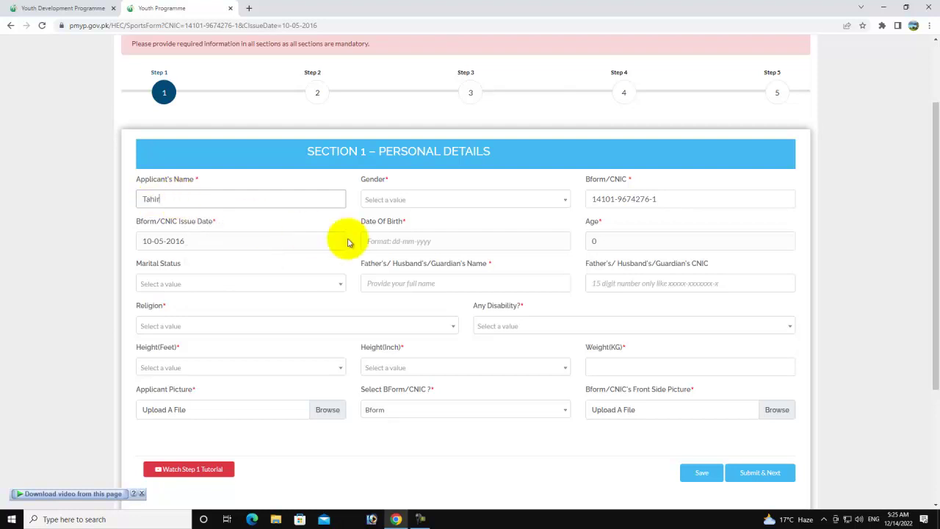
{"action": "left_click", "coordinate": [379, 200]}
{"action": "left_click", "coordinate": [389, 236]}
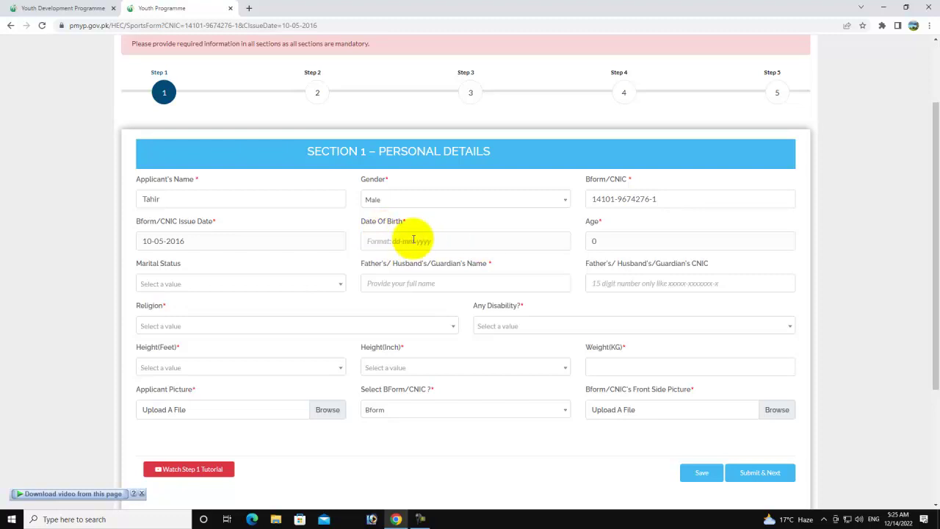
{"action": "left_click", "coordinate": [385, 236]}
{"action": "left_click", "coordinate": [445, 259]}
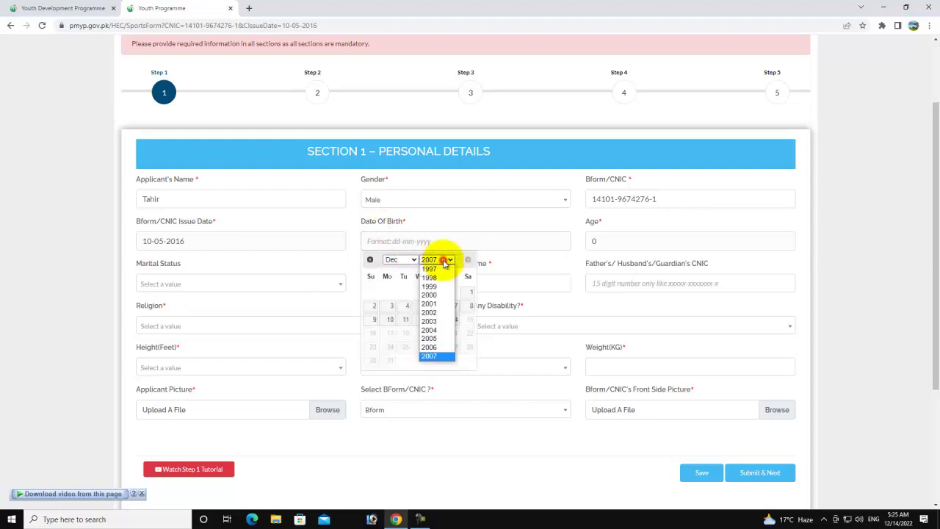
{"action": "left_click", "coordinate": [429, 294]}
{"action": "left_click", "coordinate": [400, 260]}
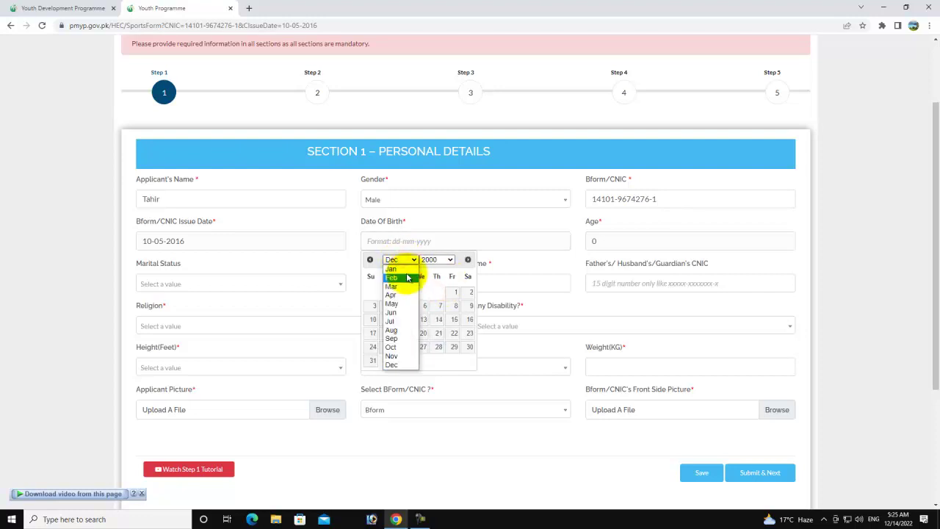
{"action": "left_click", "coordinate": [400, 269]}
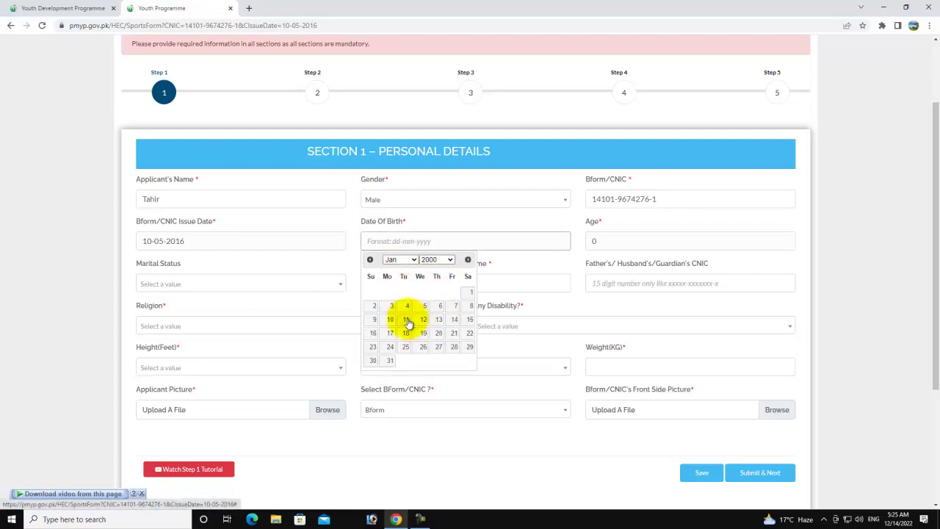
{"action": "left_click", "coordinate": [424, 306]}
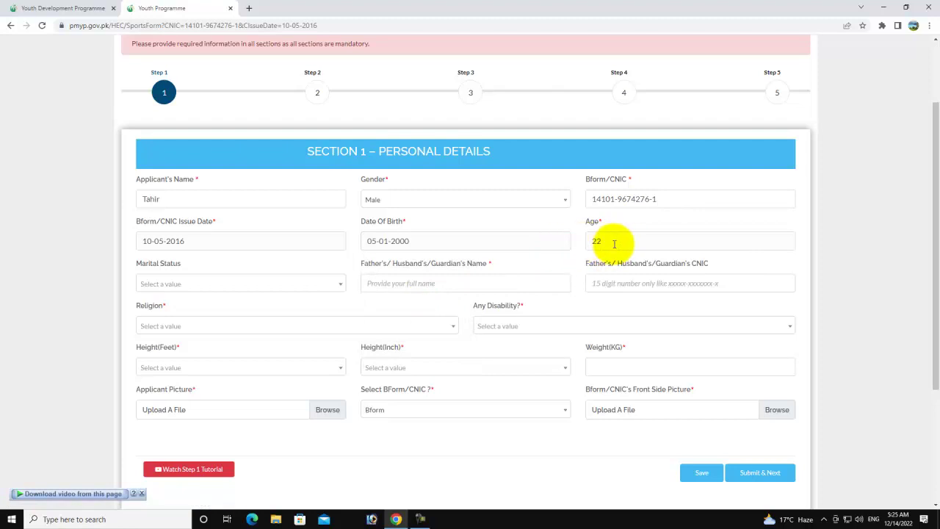
- Set marital status to Unmarried and enter the father's name
{"action": "left_click", "coordinate": [209, 286]}
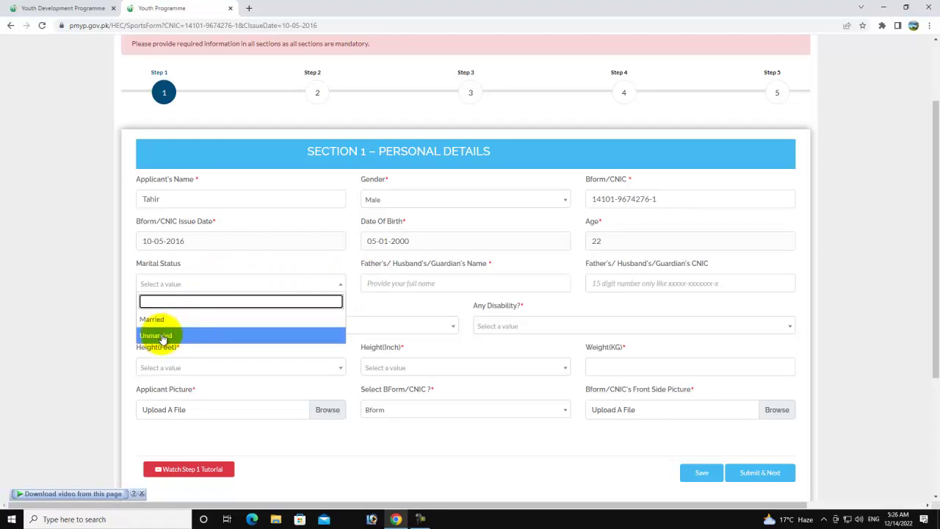
{"action": "left_click", "coordinate": [161, 335]}
{"action": "left_click", "coordinate": [387, 279]}
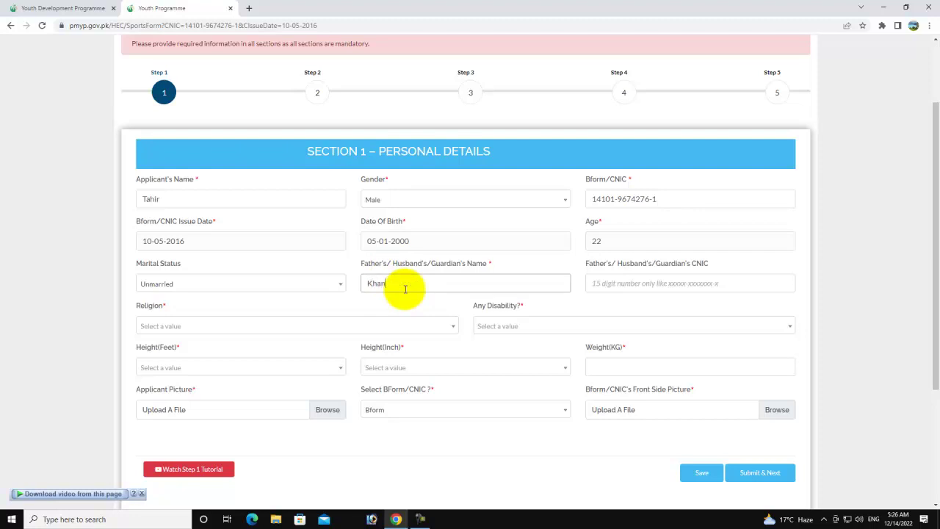
{"action": "left_click", "coordinate": [604, 285]}
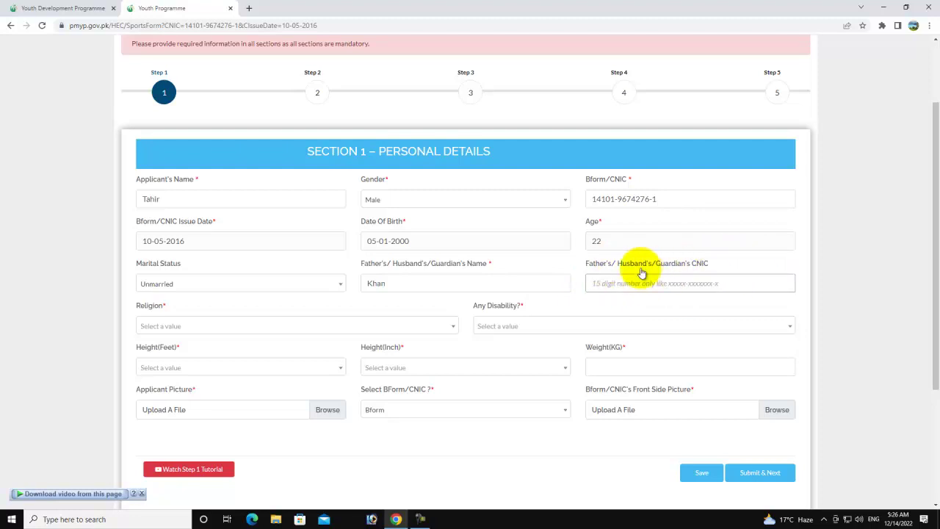
- Set religion to Islam and answer No for disability
{"action": "left_click", "coordinate": [181, 325]}
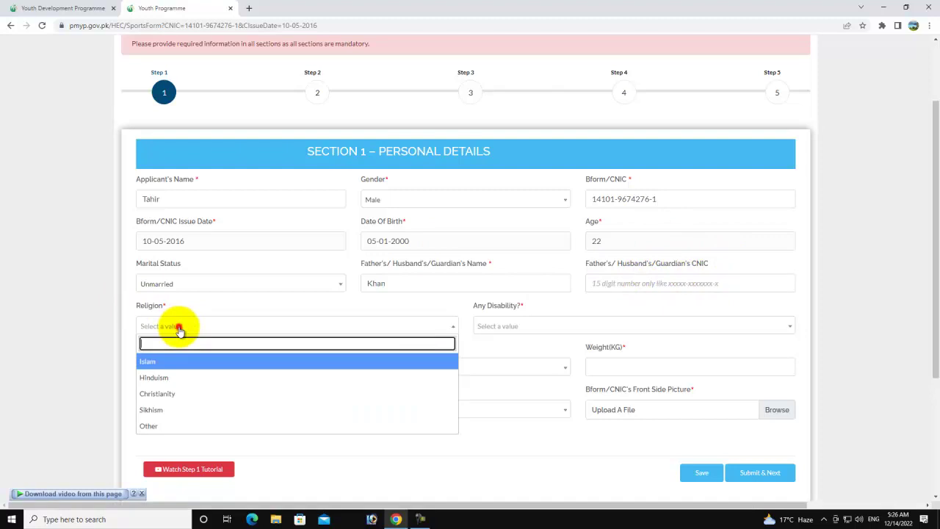
{"action": "left_click", "coordinate": [156, 363]}
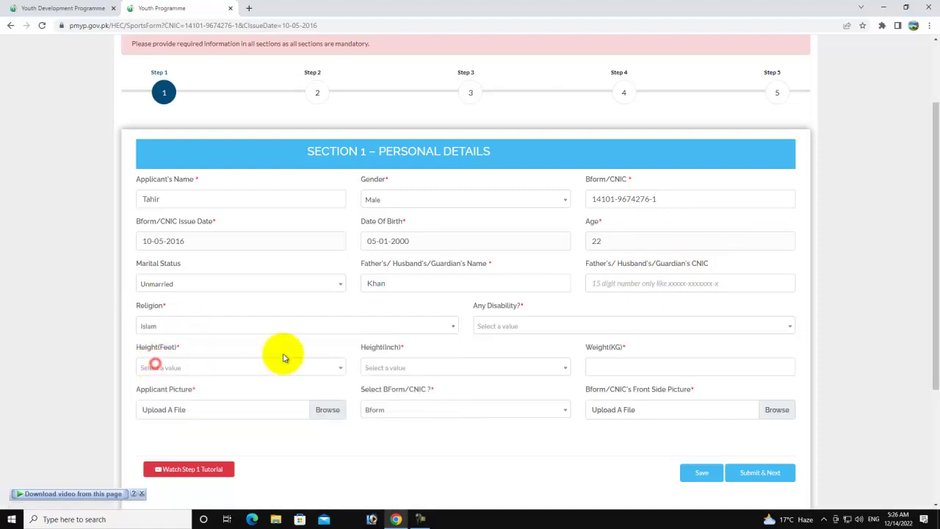
{"action": "left_click", "coordinate": [188, 330]}
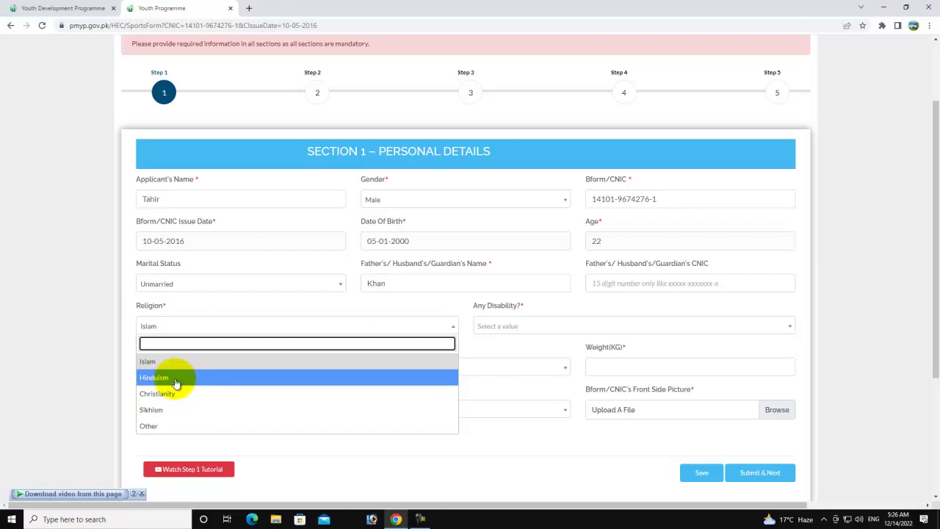
{"action": "left_click", "coordinate": [257, 329]}
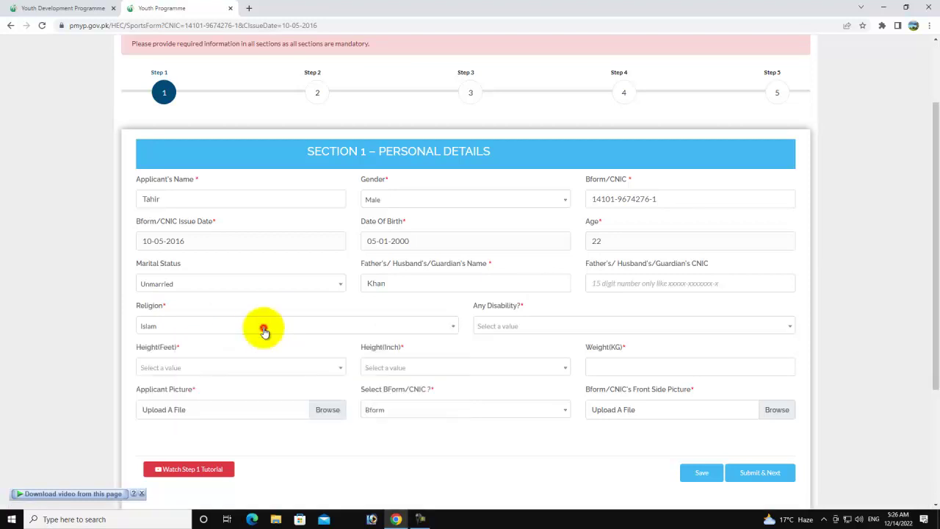
{"action": "left_click", "coordinate": [499, 327]}
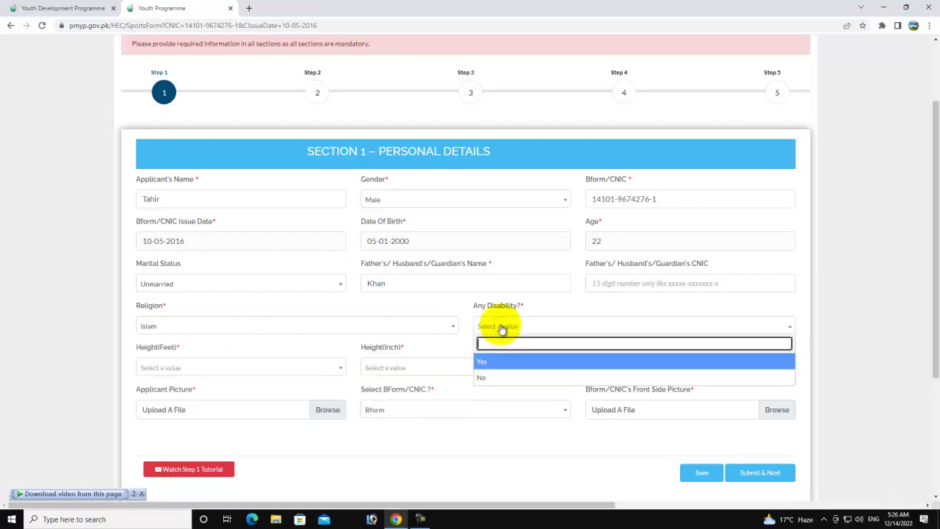
{"action": "left_click", "coordinate": [499, 378]}
- Set height to 5 ft 5 in and enter weight 55 kg
{"action": "left_click", "coordinate": [190, 374]}
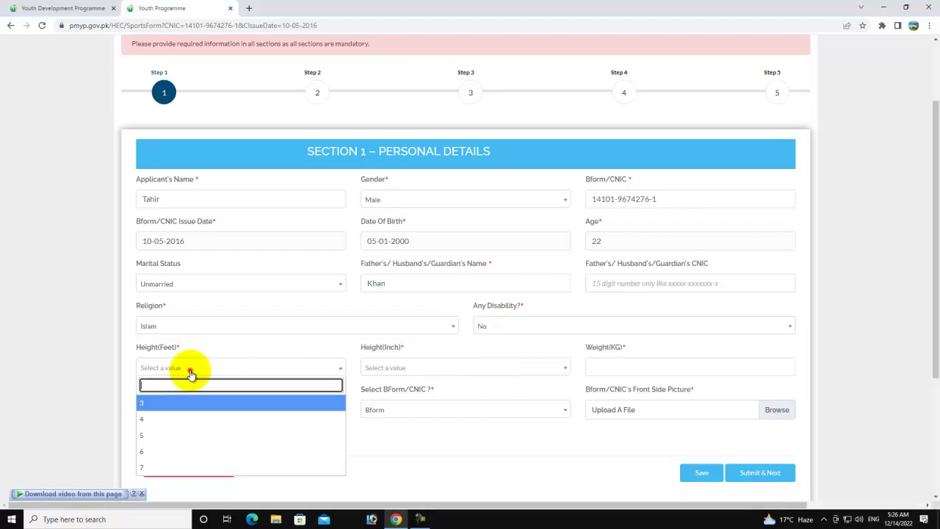
{"action": "left_click", "coordinate": [164, 441]}
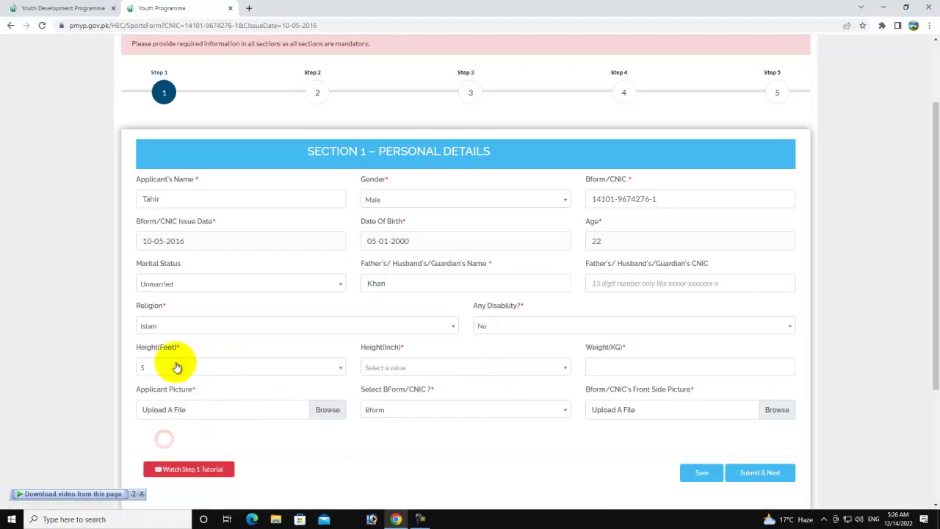
{"action": "left_click", "coordinate": [401, 371]}
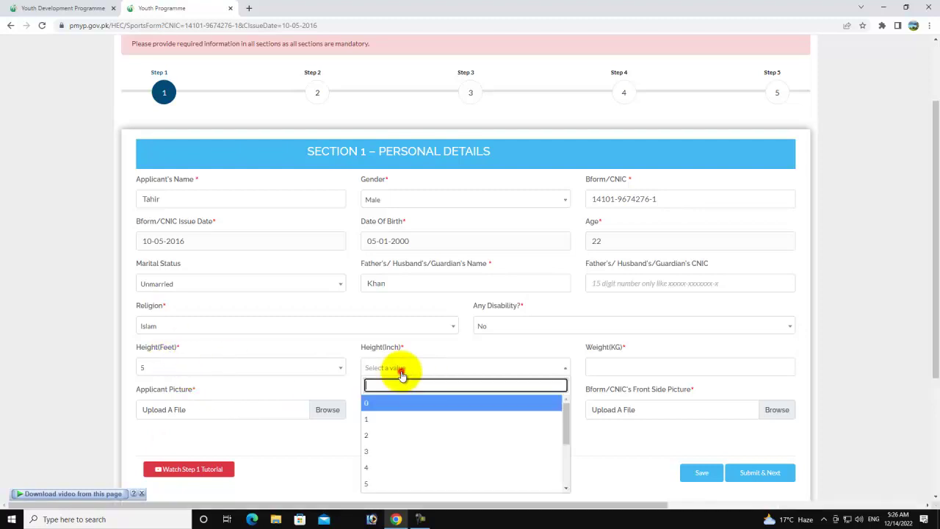
{"action": "left_click", "coordinate": [375, 484]}
{"action": "left_click", "coordinate": [609, 363]}
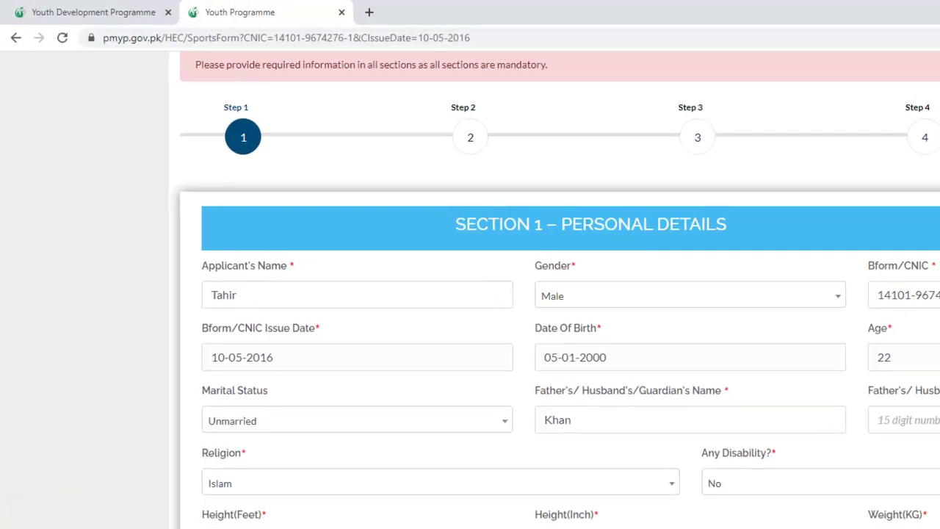
- Attach 777.jpeg as the applicant picture and choose the ID document type
{"action": "left_click", "coordinate": [435, 490]}
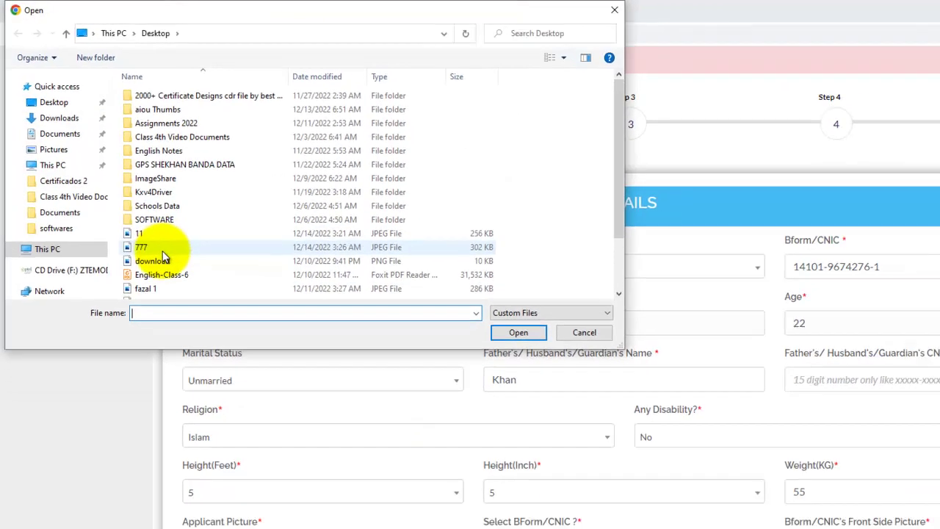
{"action": "double_click", "coordinate": [184, 278]}
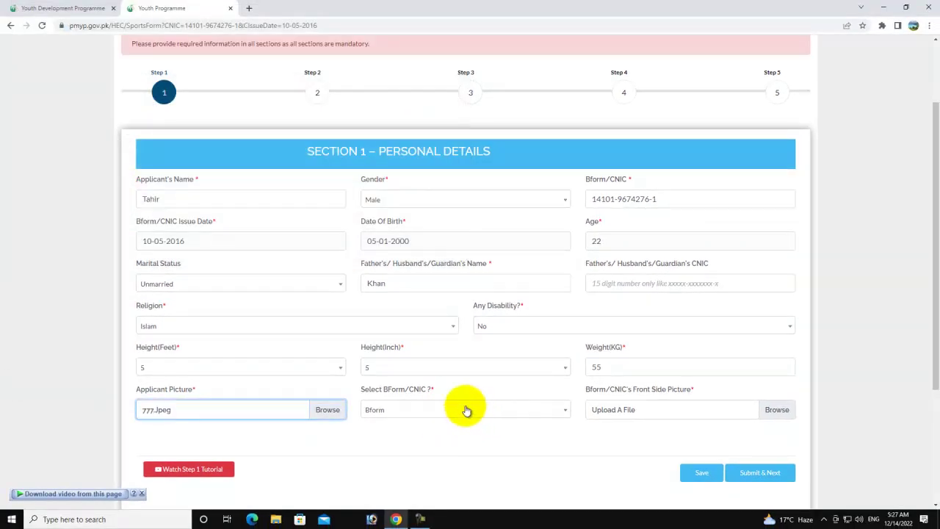
{"action": "left_click", "coordinate": [455, 407]}
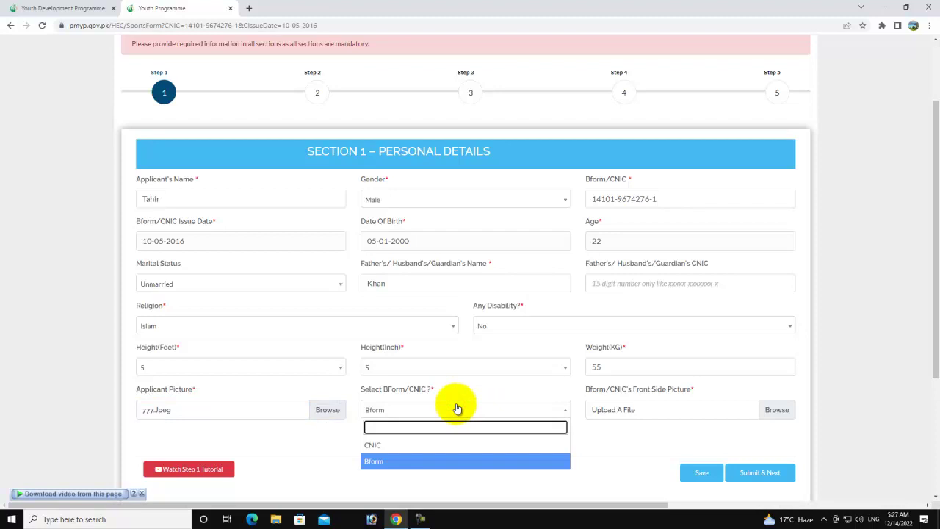
{"action": "left_click", "coordinate": [390, 445]}
{"action": "left_click", "coordinate": [396, 411]}
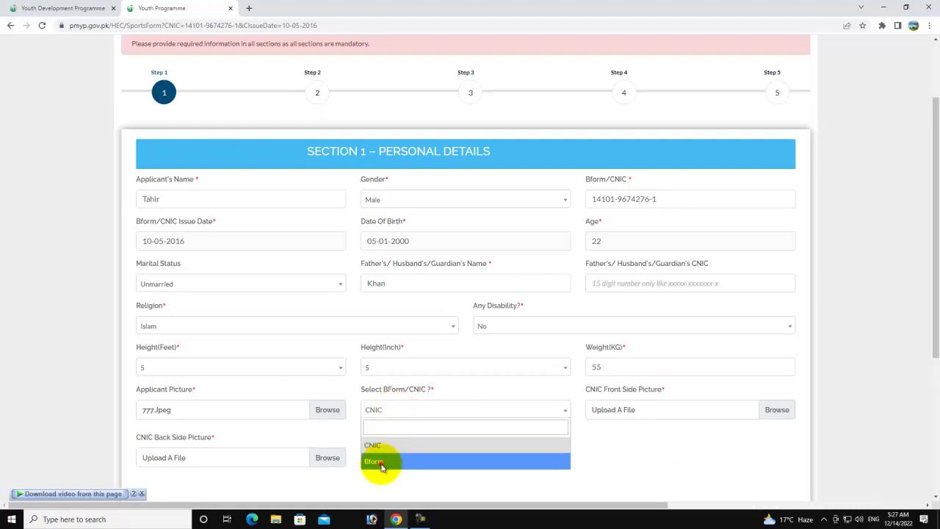
{"action": "left_click", "coordinate": [382, 461]}
{"action": "left_click", "coordinate": [411, 415]}
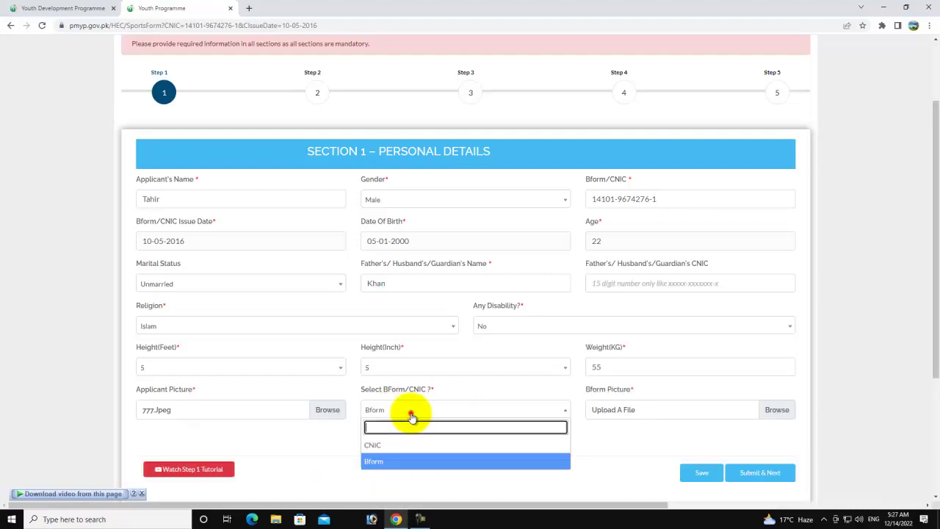
{"action": "left_click", "coordinate": [380, 448]}
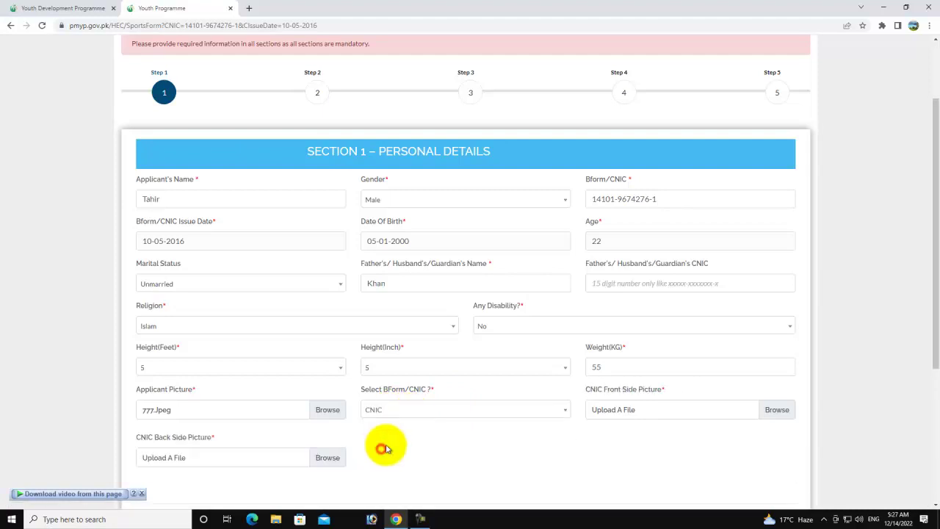
- Attach Fazal 1.jpeg, set the document type to Bform, and submit Section 1
{"action": "left_click", "coordinate": [775, 409]}
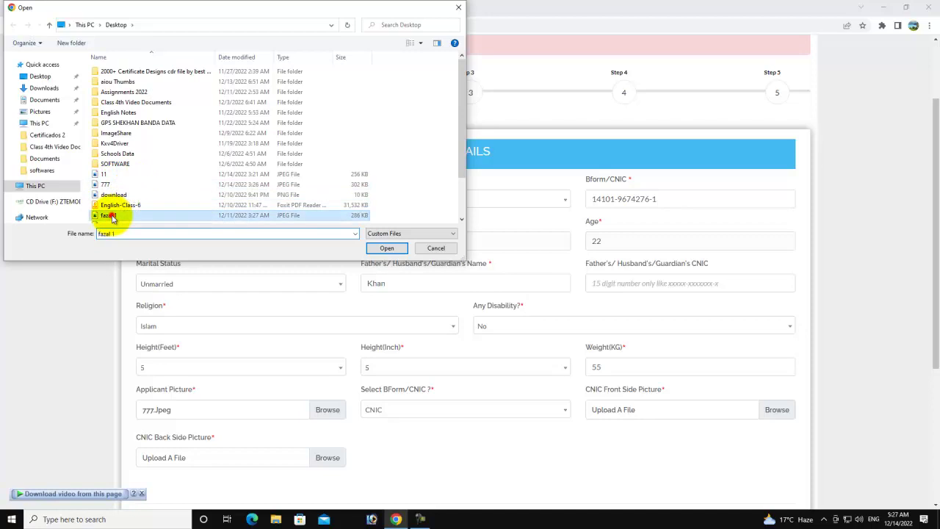
{"action": "double_click", "coordinate": [120, 212]}
{"action": "scroll", "coordinate": [510, 429], "scroll_direction": "down", "scroll_amount": 2}
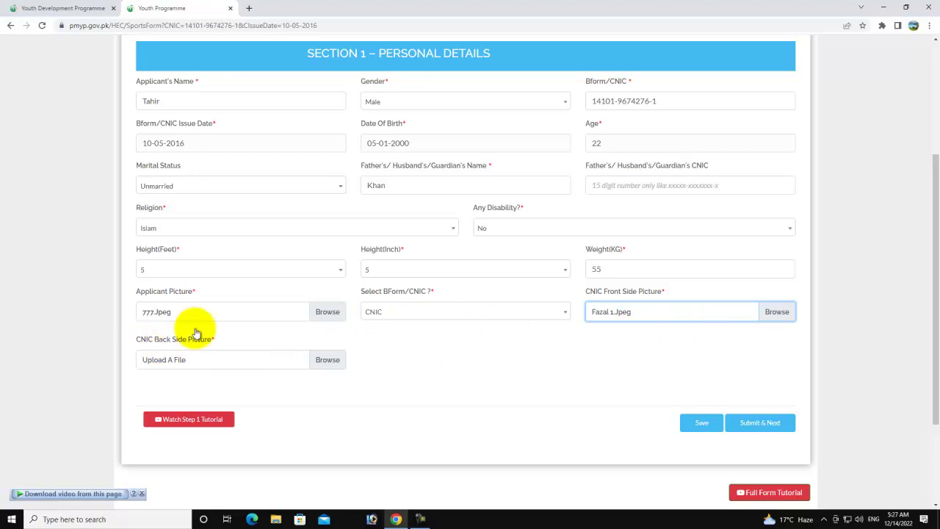
{"action": "left_click", "coordinate": [409, 312]}
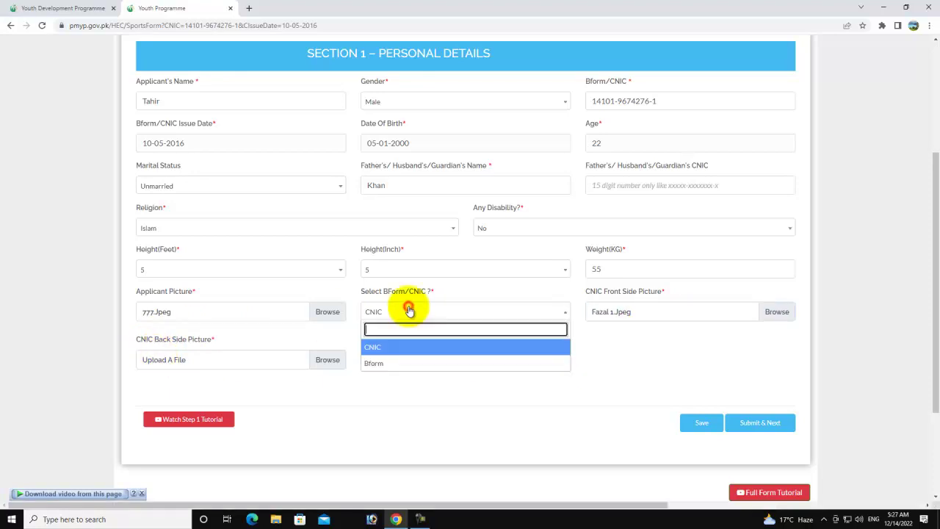
{"action": "left_click", "coordinate": [394, 360]}
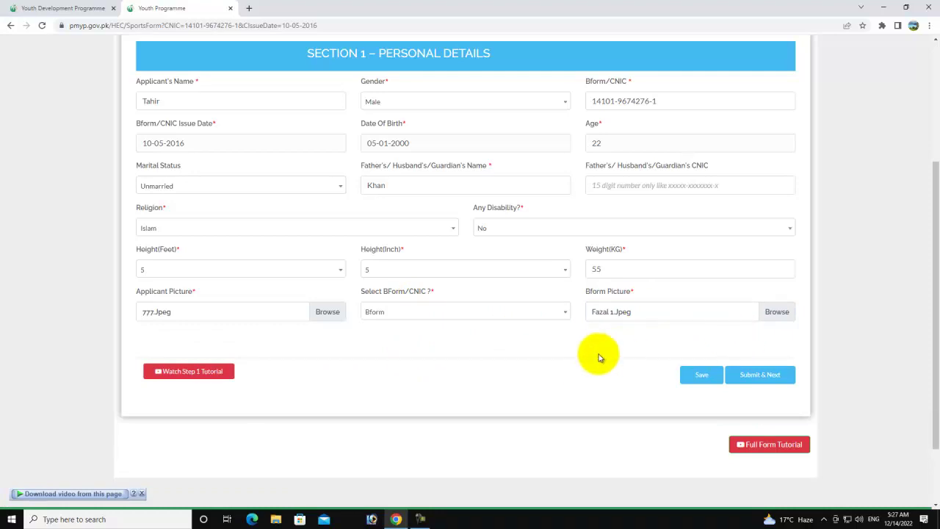
{"action": "left_click", "coordinate": [763, 376]}
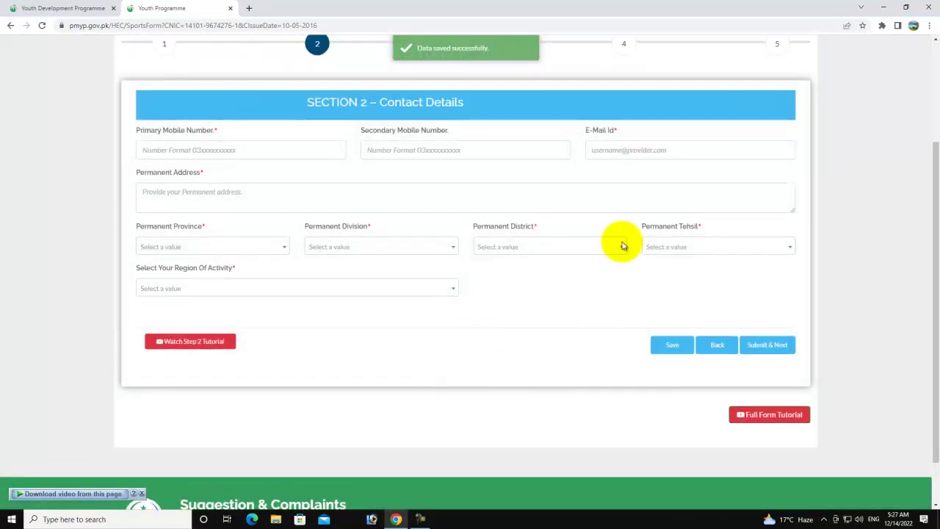
- Enter the applicant's primary and secondary mobile numbers
{"action": "left_click", "coordinate": [163, 148]}
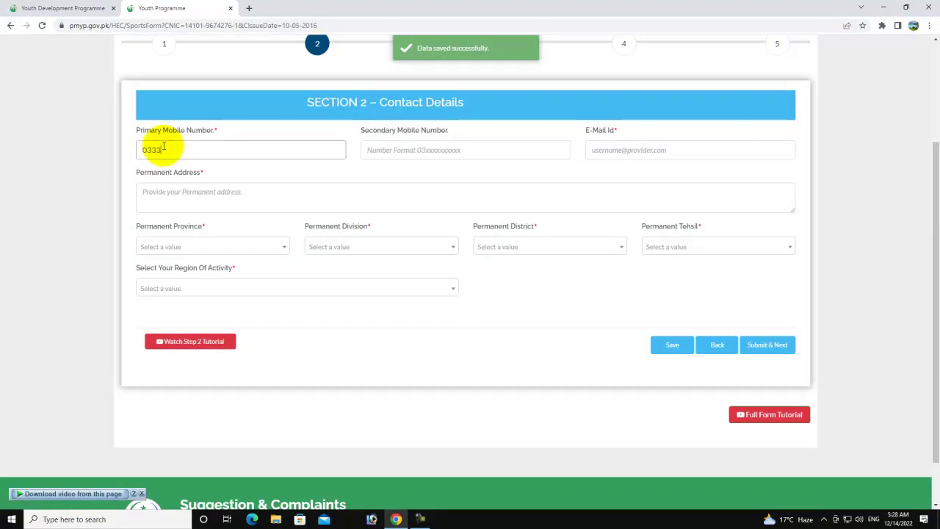
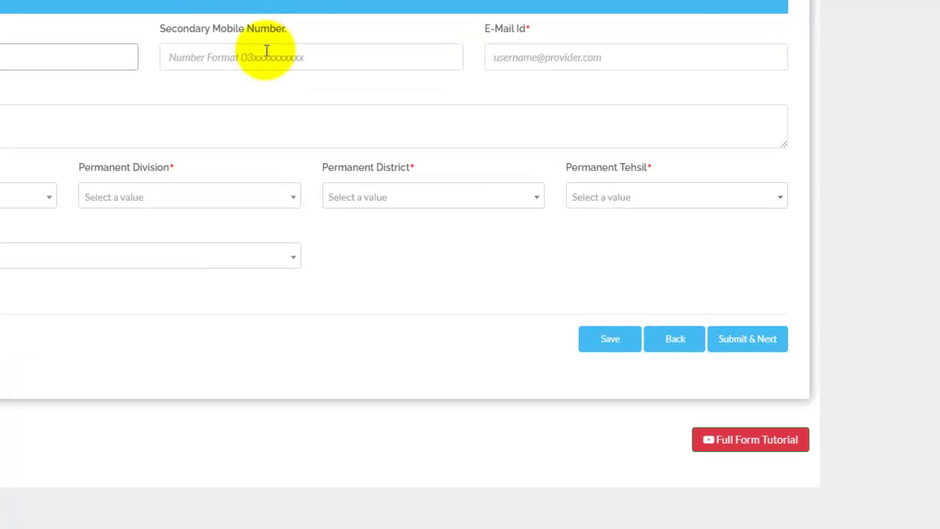
{"action": "left_click", "coordinate": [407, 149]}
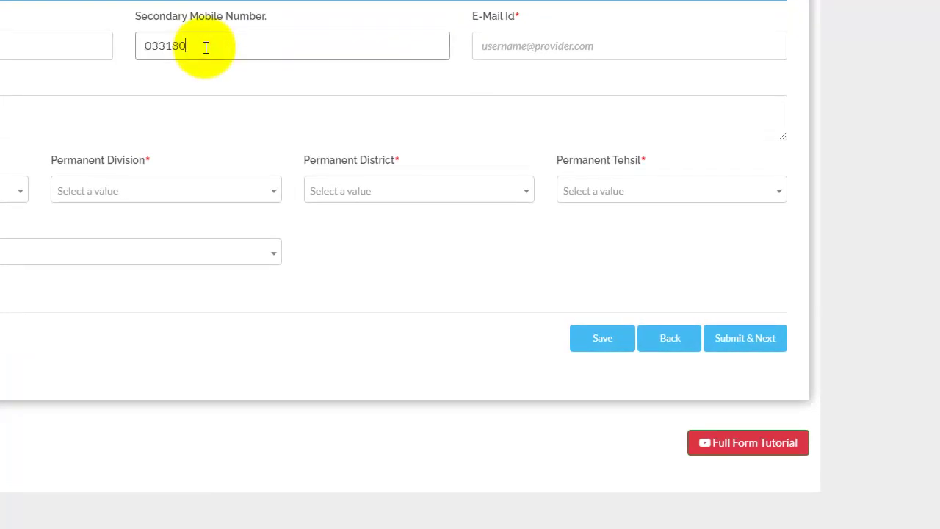
- Autofill the e-mail and permanent address from saved contact details and tidy the address
{"action": "left_click", "coordinate": [488, 46]}
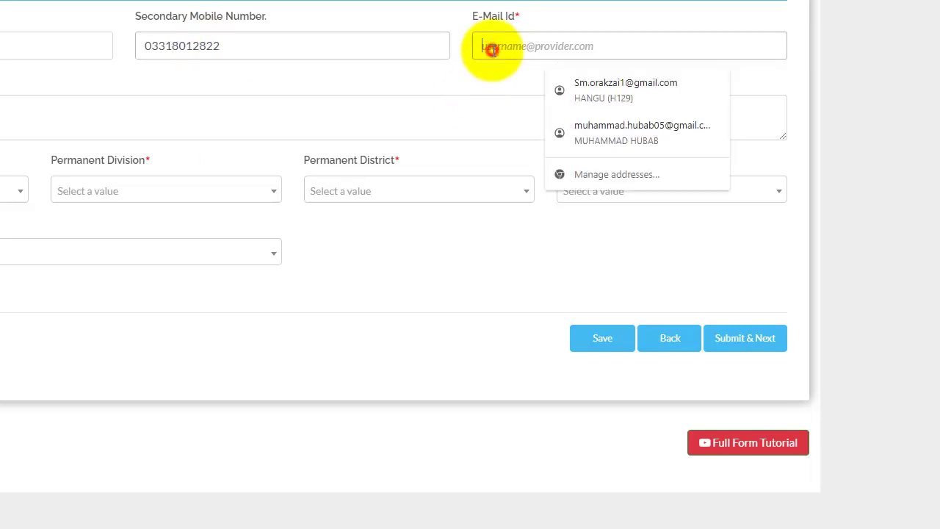
{"action": "left_click", "coordinate": [594, 84]}
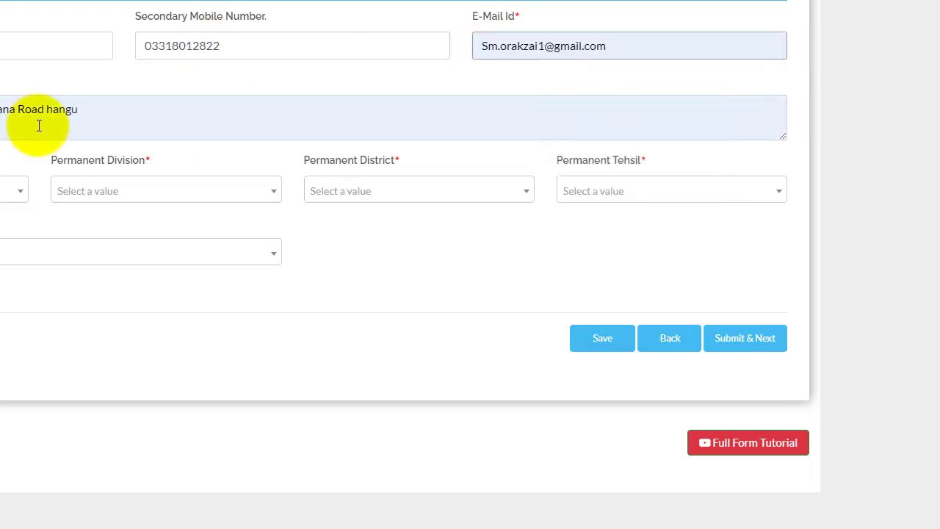
{"action": "left_click", "coordinate": [140, 122]}
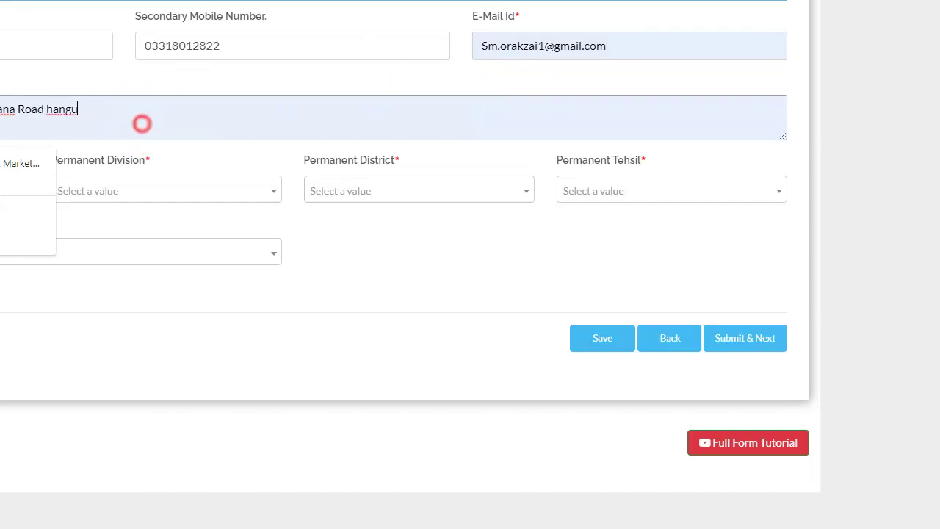
{"action": "left_click_drag", "start_coordinate": [119, 106], "coordinate": [46, 108]}
{"action": "left_click", "coordinate": [134, 108]}
{"action": "left_click", "coordinate": [103, 110]}
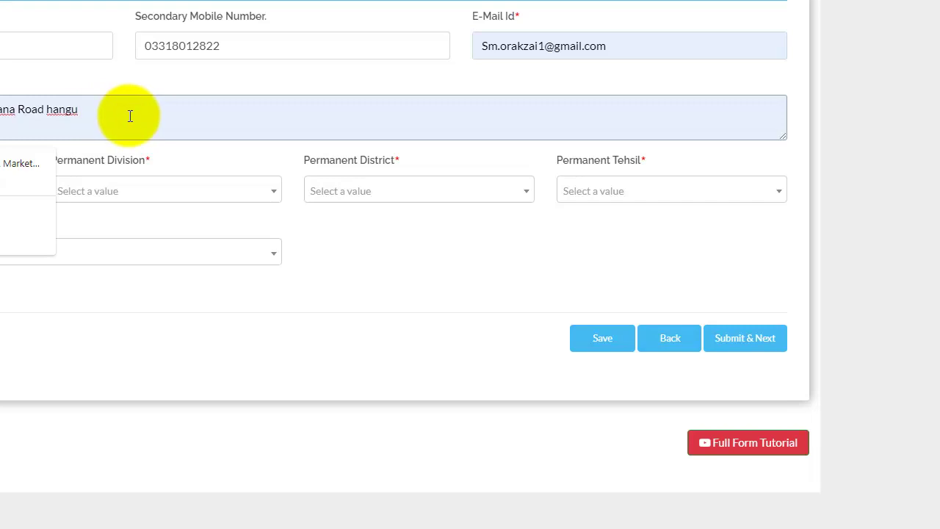
{"action": "left_click", "coordinate": [129, 116]}
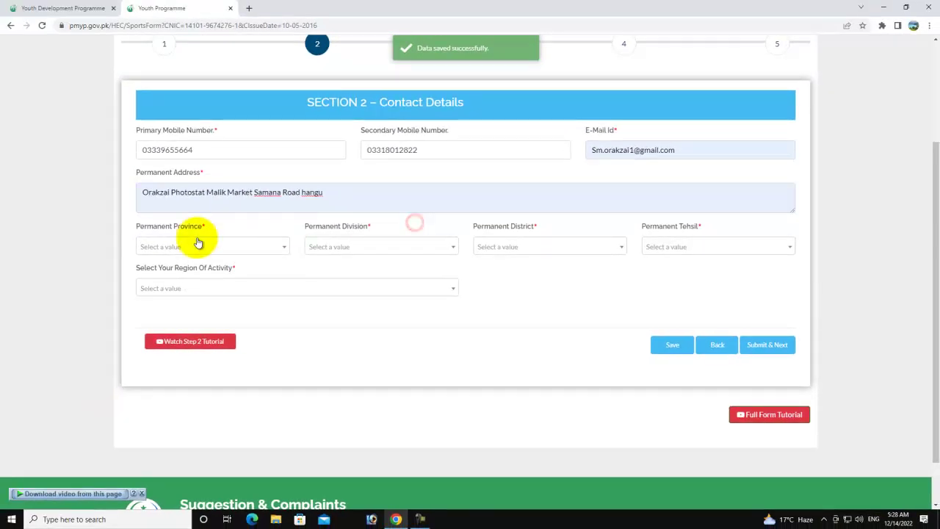
{"action": "left_click", "coordinate": [191, 246]}
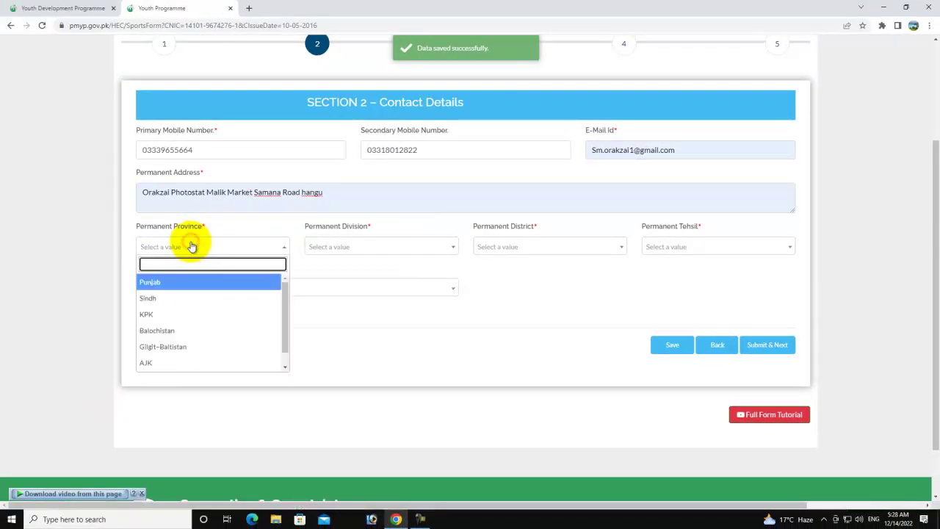
- Set the permanent location to KPK province, Kohat division, Hangu district, Hangu tehsil
{"action": "left_click", "coordinate": [163, 315]}
{"action": "left_click", "coordinate": [352, 245]}
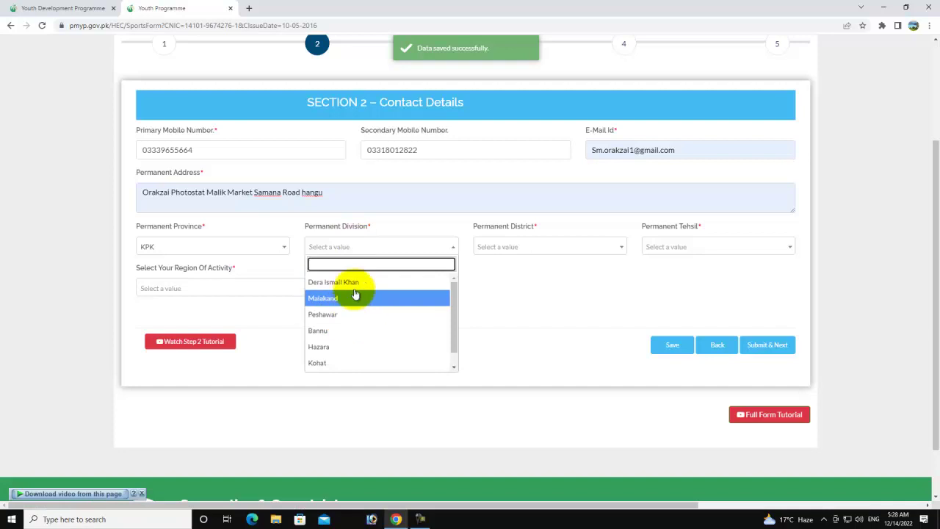
{"action": "left_click", "coordinate": [335, 361]}
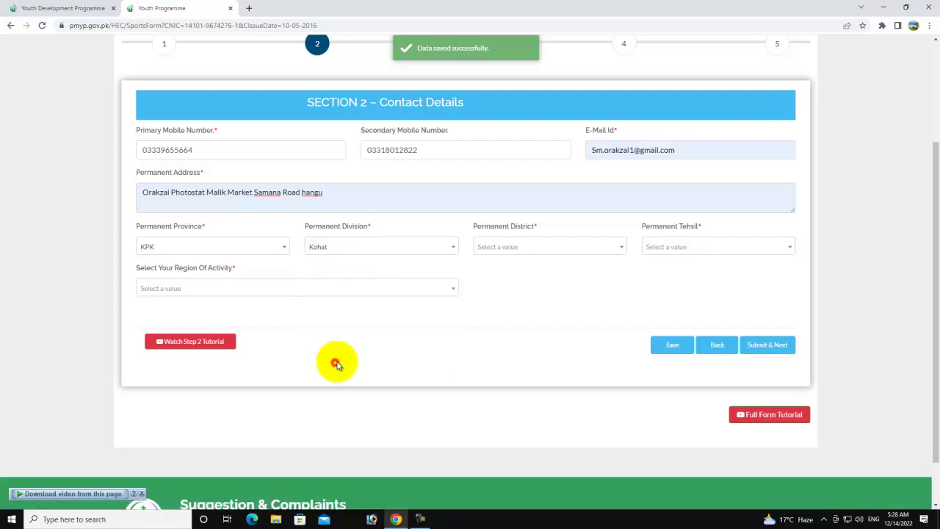
{"action": "left_click", "coordinate": [532, 248]}
{"action": "left_click", "coordinate": [508, 304]}
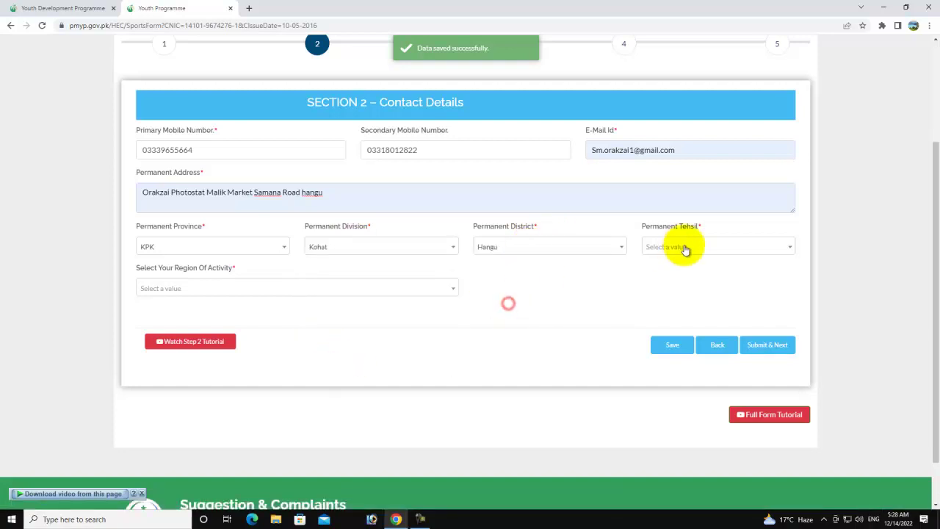
{"action": "left_click", "coordinate": [680, 250]}
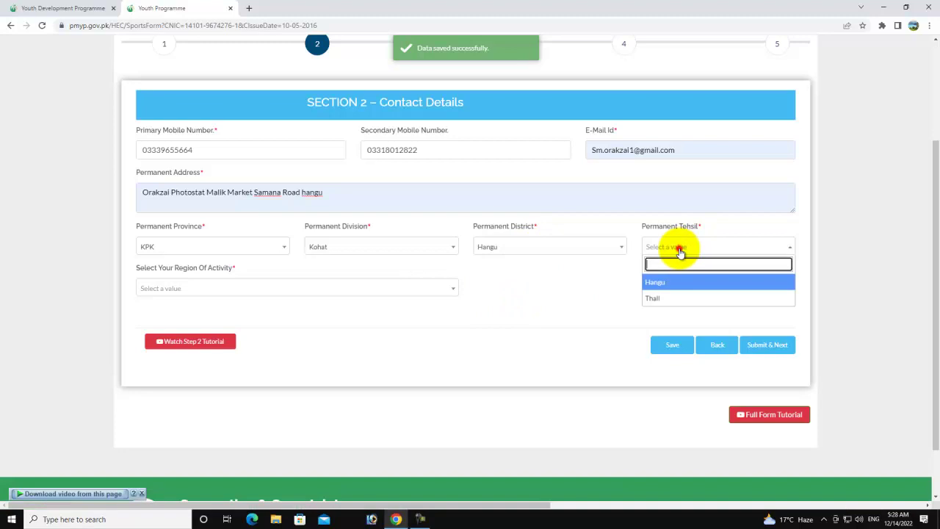
{"action": "left_click", "coordinate": [656, 283]}
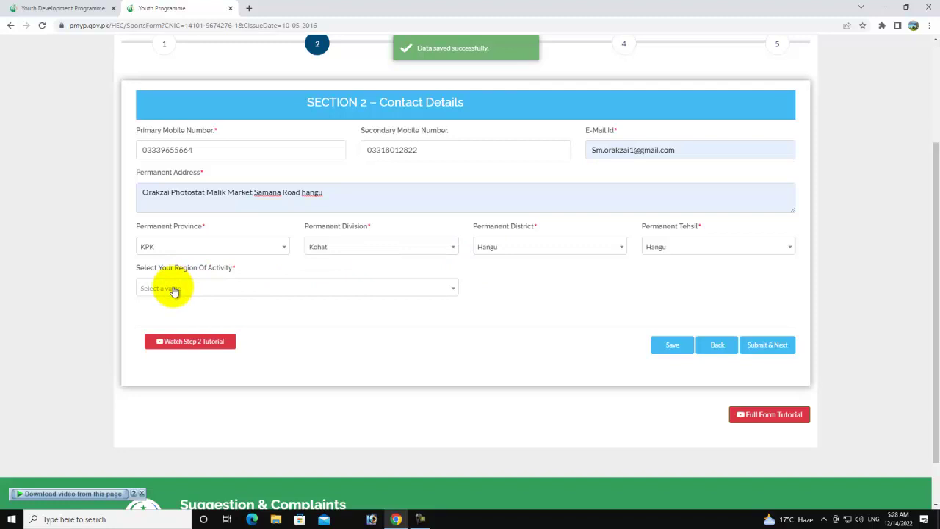
- Choose Bannu/Kohat/Dera Ismail Khan as region of activity and submit Section 2
{"action": "left_click", "coordinate": [175, 290]}
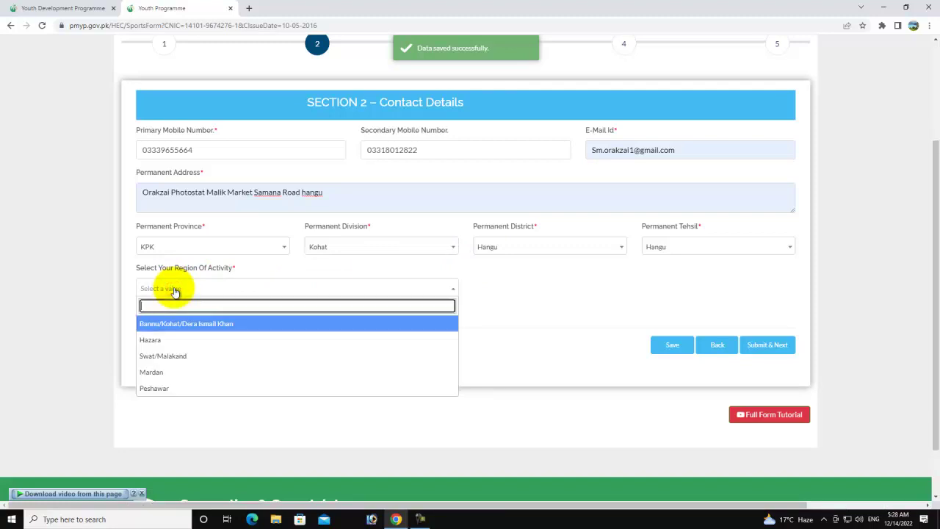
{"action": "scroll", "coordinate": [172, 365], "scroll_direction": "down", "scroll_amount": 1}
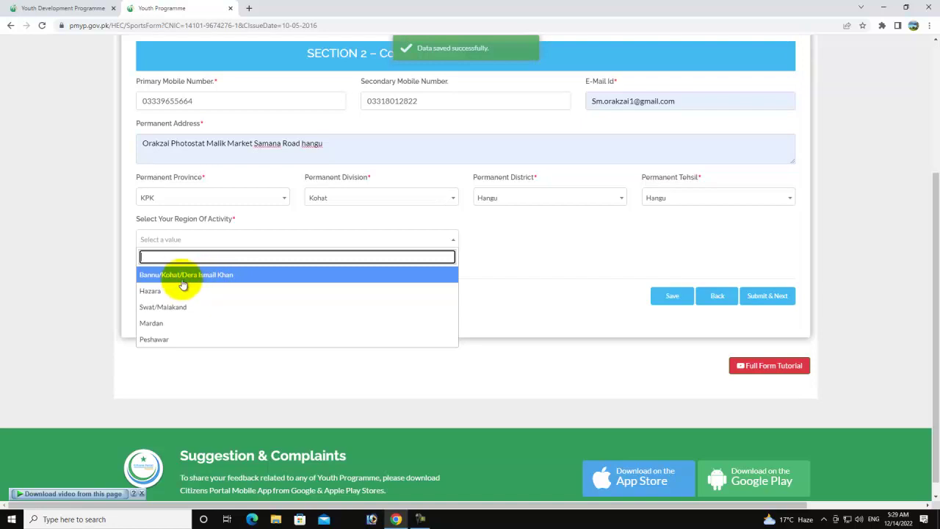
{"action": "left_click", "coordinate": [177, 274]}
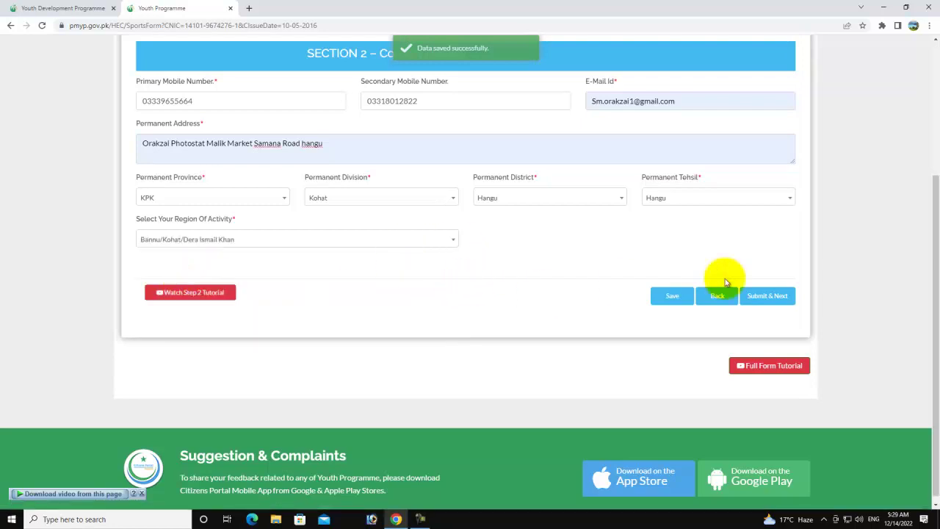
{"action": "scroll", "coordinate": [767, 323], "scroll_direction": "up", "scroll_amount": 1}
{"action": "left_click", "coordinate": [765, 350]}
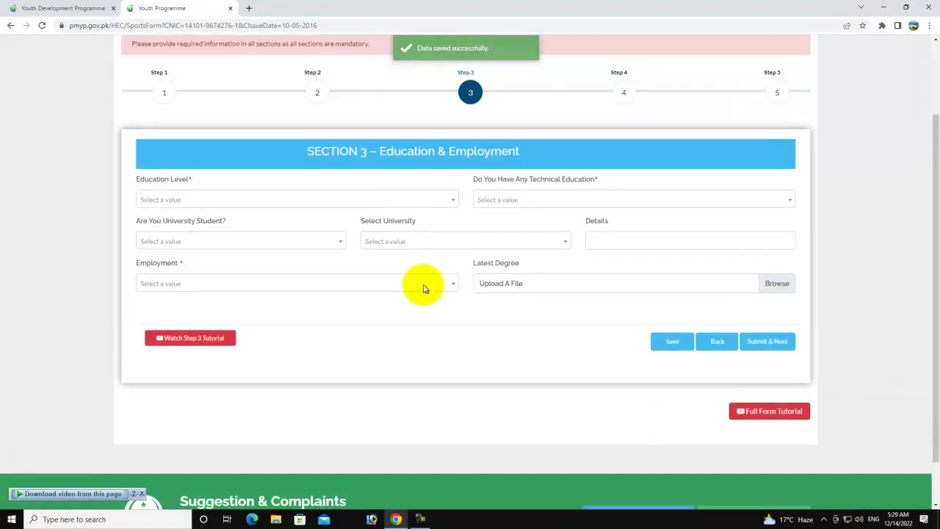
- Set education level to Below Matriculation/ O-Level and technical education to Diploma/Dae
{"action": "scroll", "coordinate": [423, 289], "scroll_direction": "up", "scroll_amount": 1}
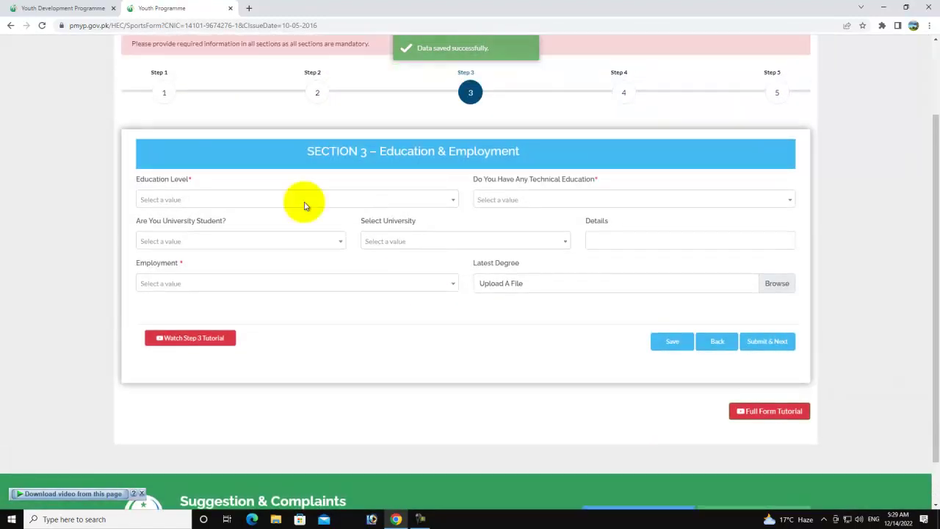
{"action": "left_click", "coordinate": [218, 200]}
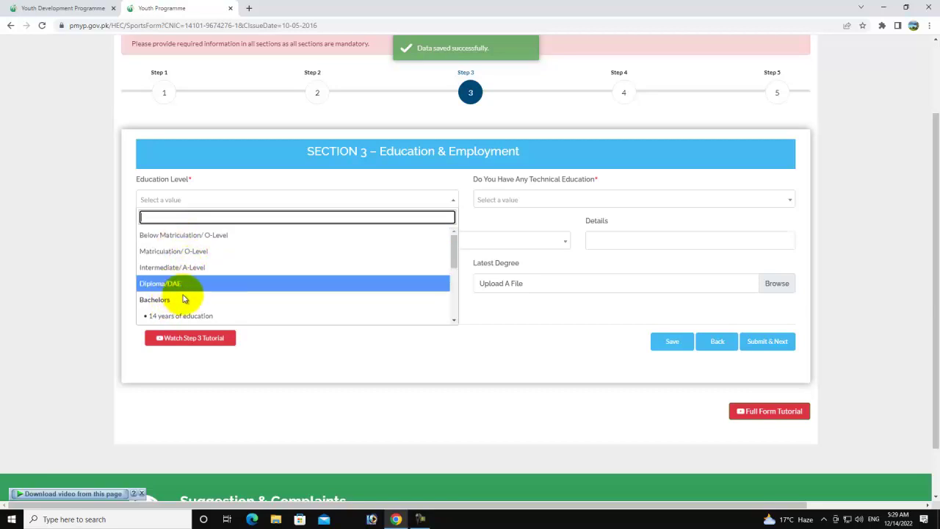
{"action": "left_click", "coordinate": [184, 235]}
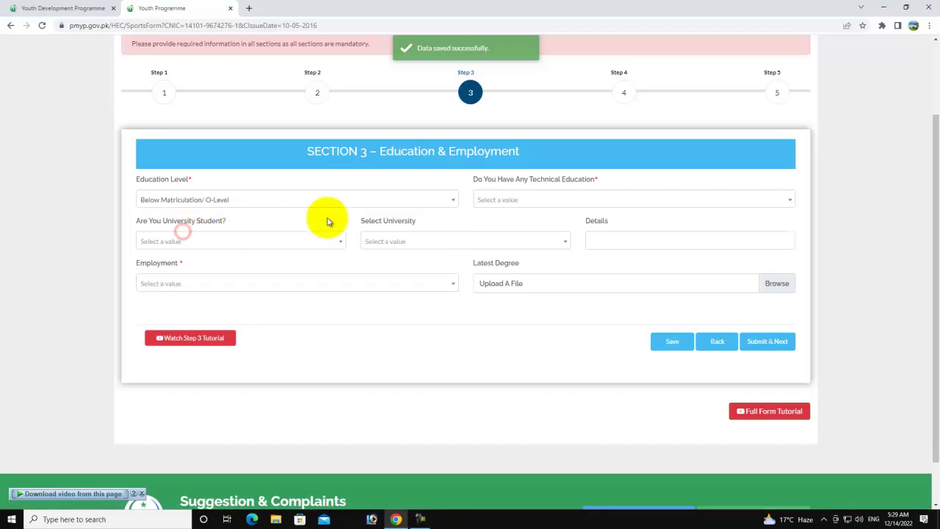
{"action": "left_click", "coordinate": [501, 201]}
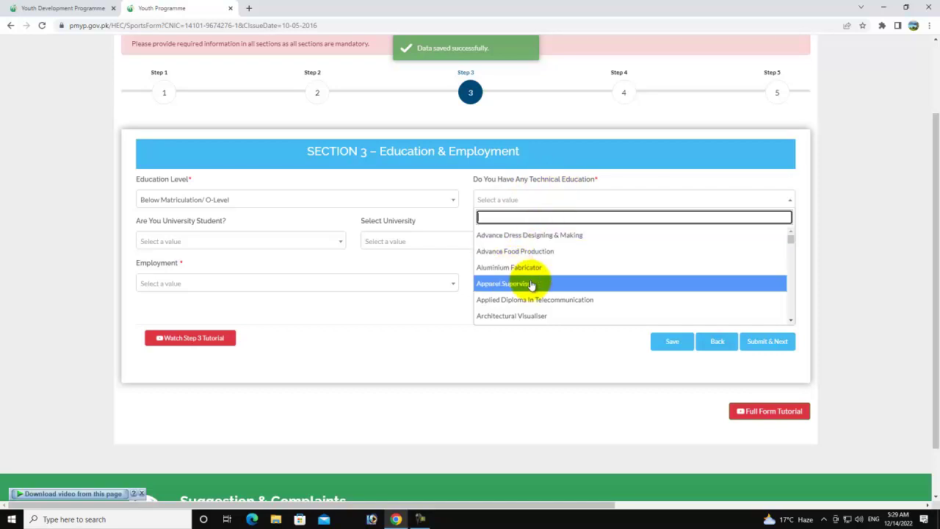
{"action": "scroll", "coordinate": [530, 288], "scroll_direction": "down", "scroll_amount": 5}
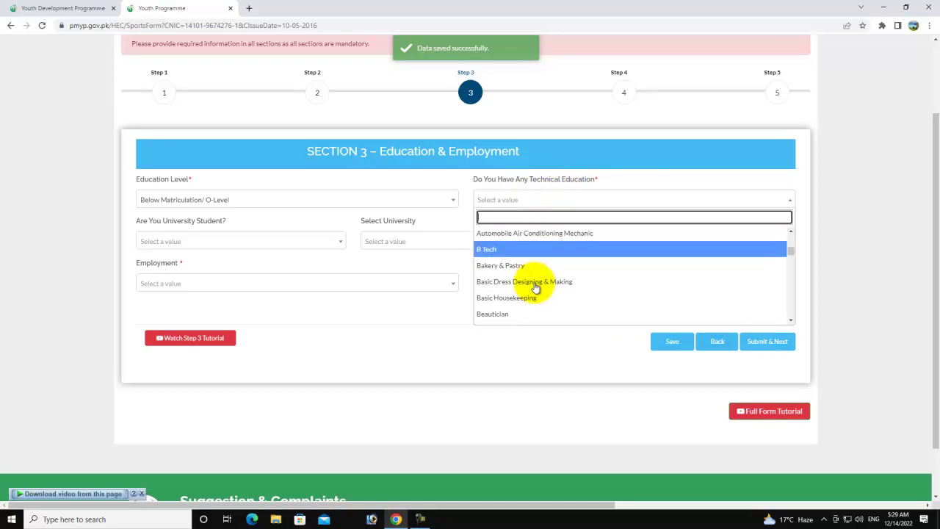
{"action": "scroll", "coordinate": [534, 286], "scroll_direction": "down", "scroll_amount": 3}
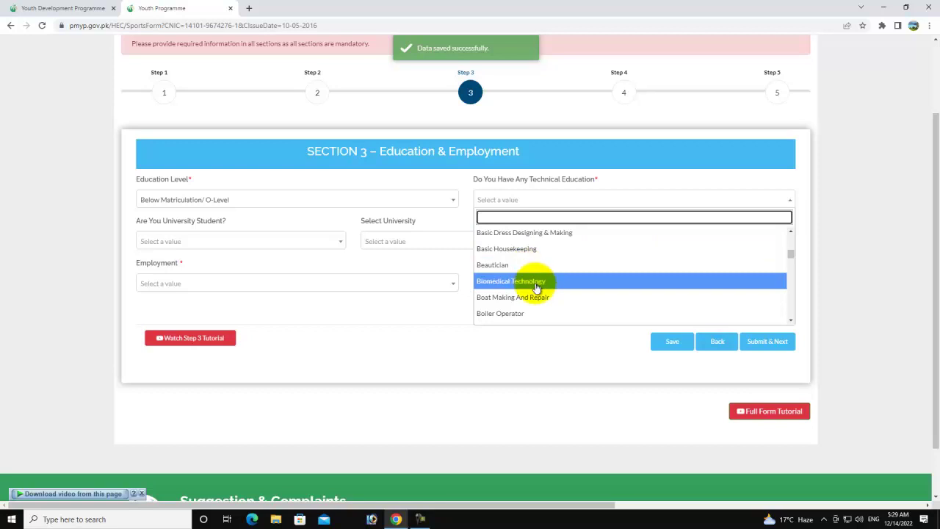
{"action": "scroll", "coordinate": [540, 293], "scroll_direction": "down", "scroll_amount": 3}
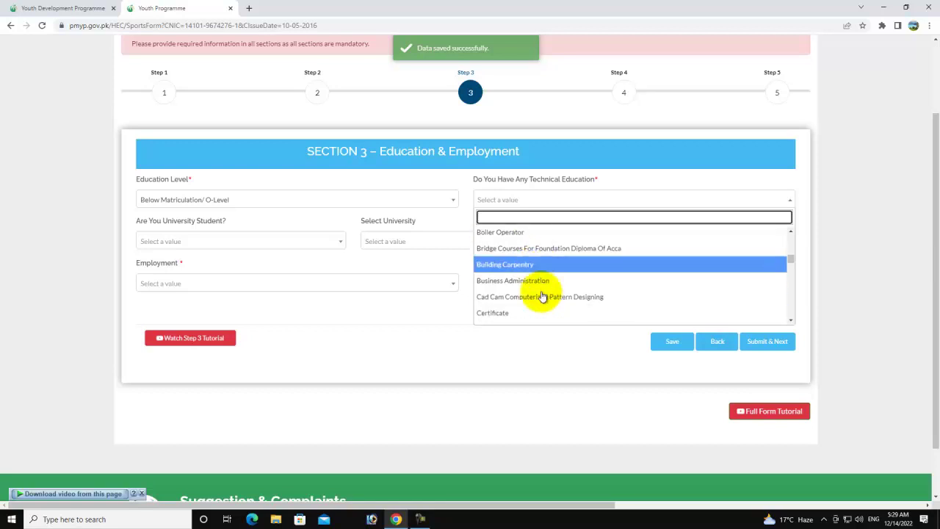
{"action": "scroll", "coordinate": [542, 295], "scroll_direction": "down", "scroll_amount": 6}
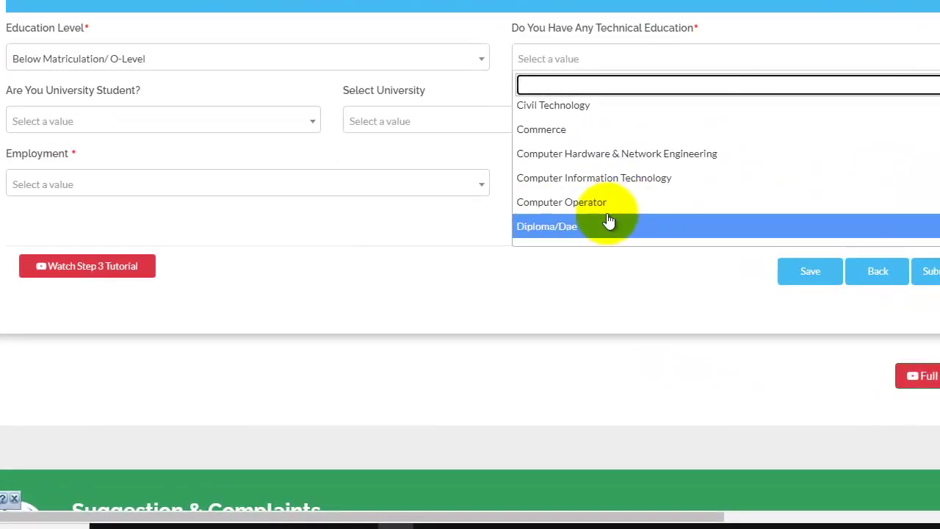
{"action": "left_click", "coordinate": [604, 227]}
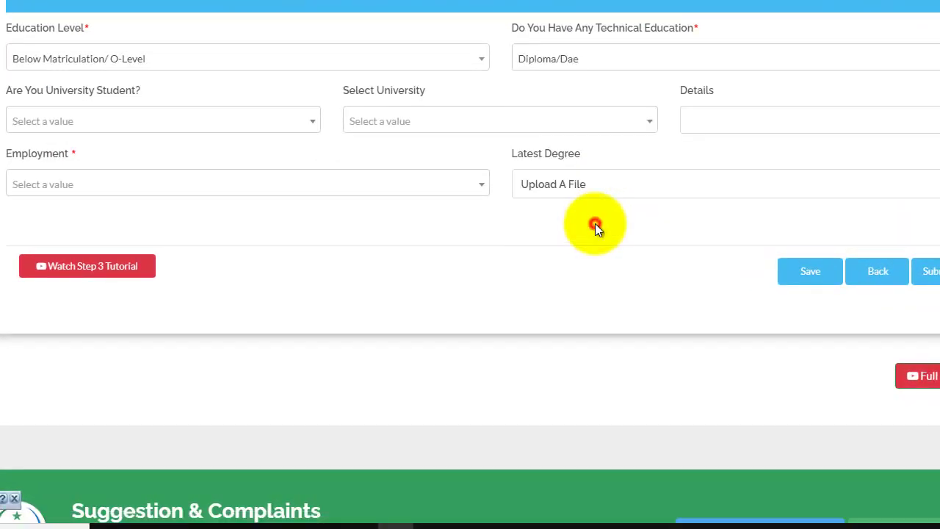
- Answer No to being a university student and move on to the Details entry
{"action": "left_click", "coordinate": [83, 123]}
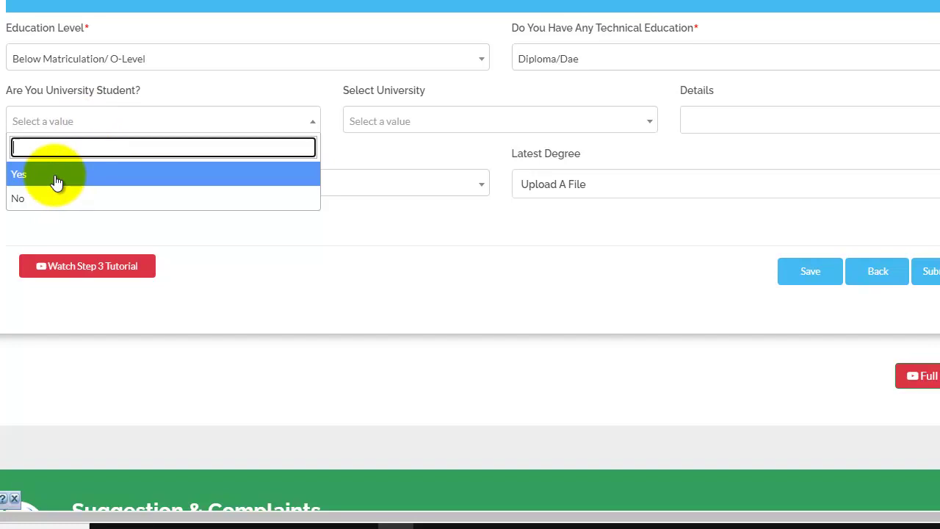
{"action": "left_click", "coordinate": [46, 198]}
{"action": "left_click", "coordinate": [394, 119]}
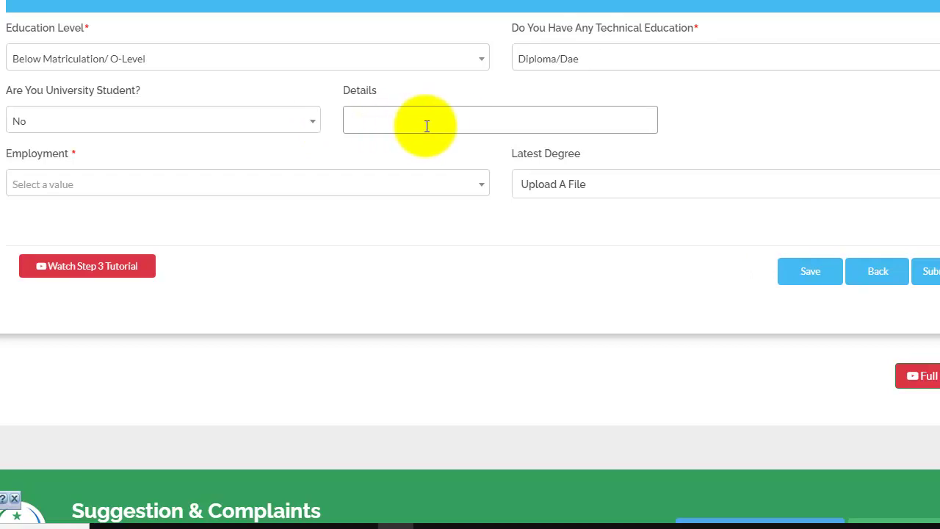
{"action": "left_click", "coordinate": [140, 188]}
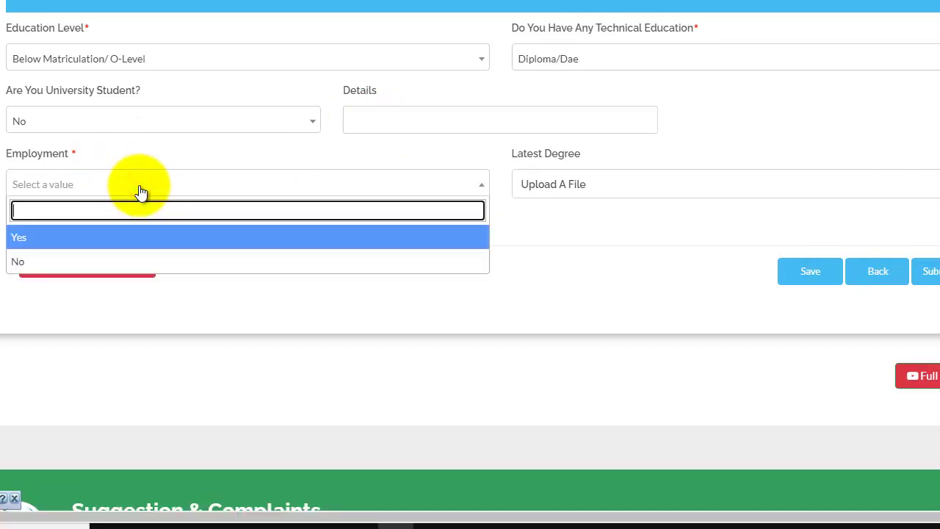
- Set employment to No, attach Fazal 1.Jpeg as the latest degree, and submit Section 3
{"action": "left_click", "coordinate": [69, 265]}
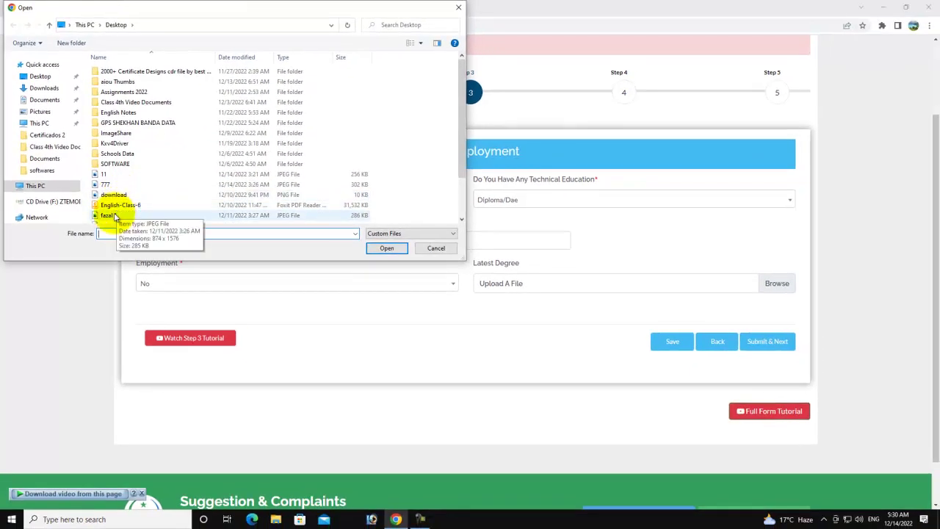
{"action": "double_click", "coordinate": [114, 215]}
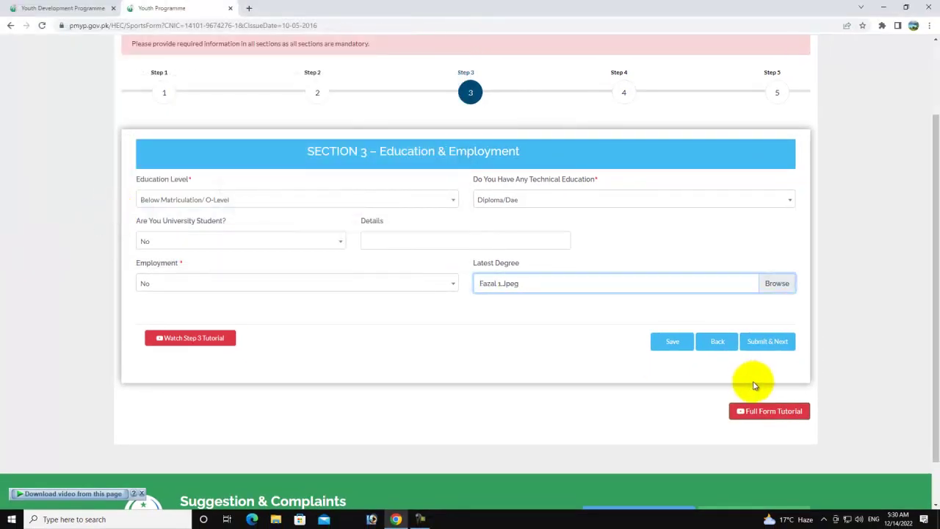
{"action": "left_click", "coordinate": [764, 342]}
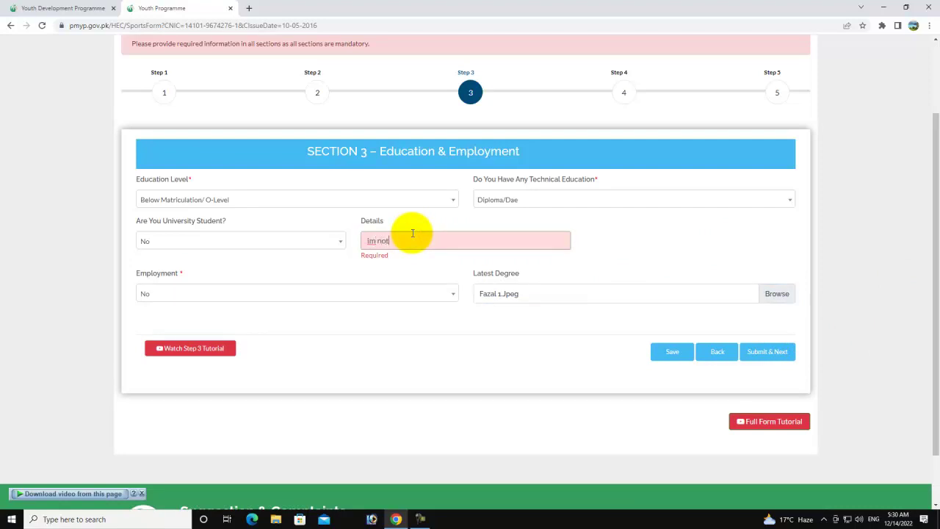
{"action": "left_click", "coordinate": [778, 350]}
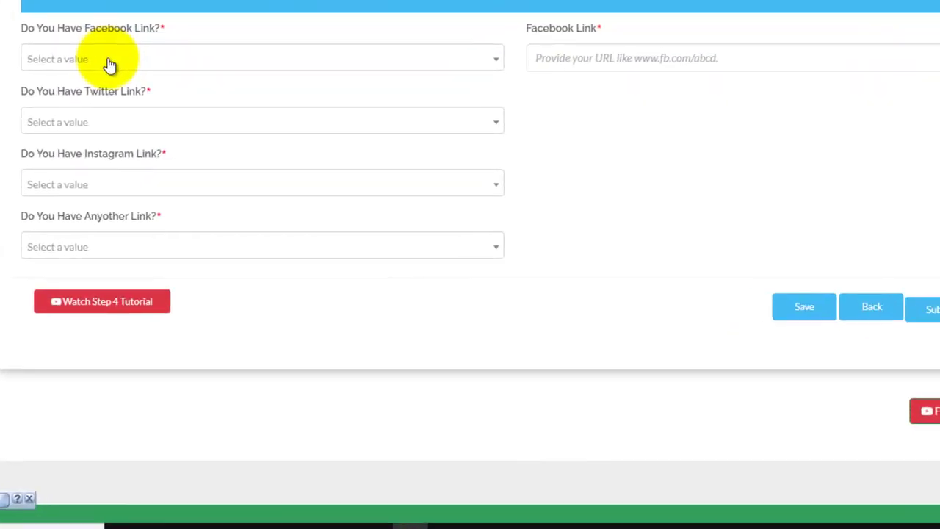
- Answer No to the Facebook, Twitter, Instagram and Anyother Link questions
{"action": "left_click", "coordinate": [109, 63]}
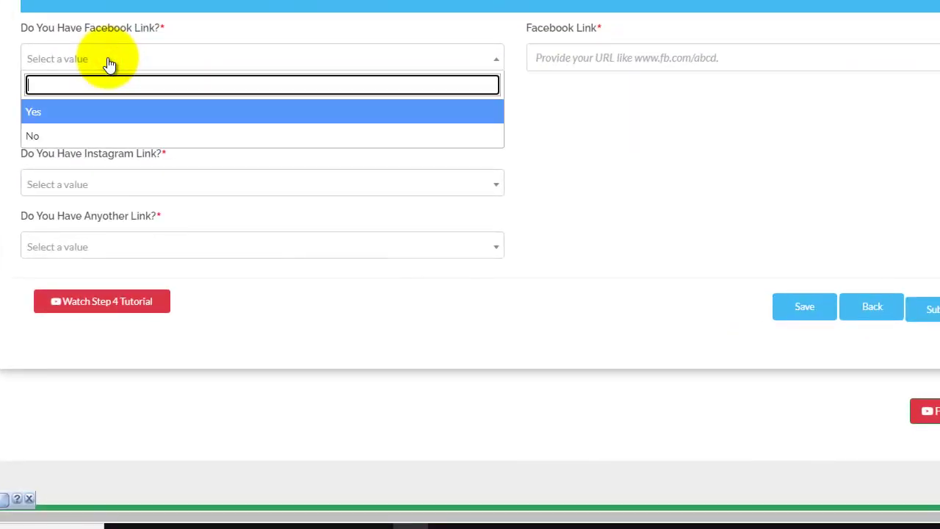
{"action": "left_click", "coordinate": [54, 139]}
{"action": "left_click", "coordinate": [67, 63]}
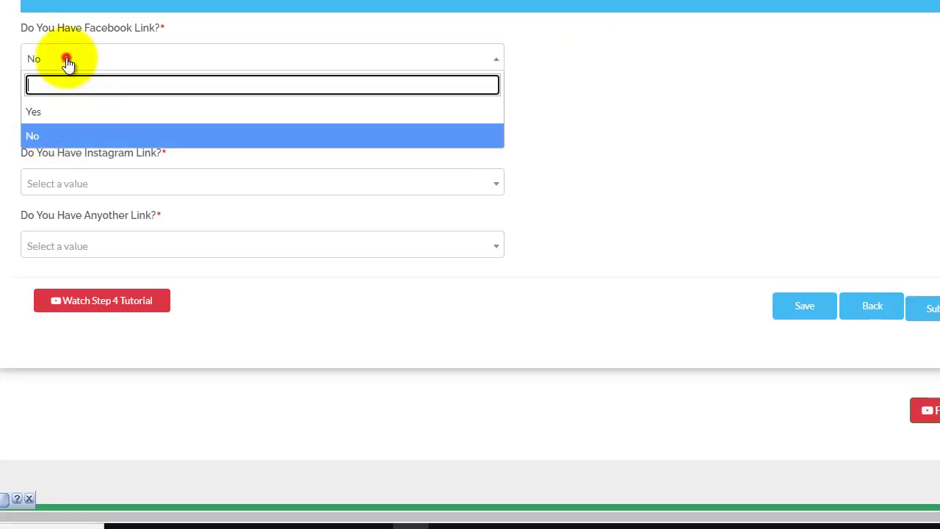
{"action": "left_click", "coordinate": [46, 112]}
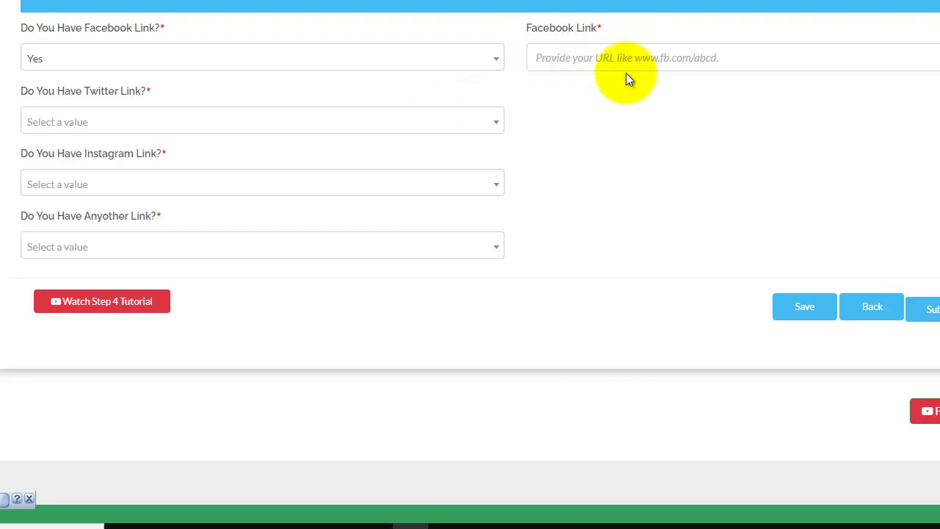
{"action": "left_click", "coordinate": [205, 59]}
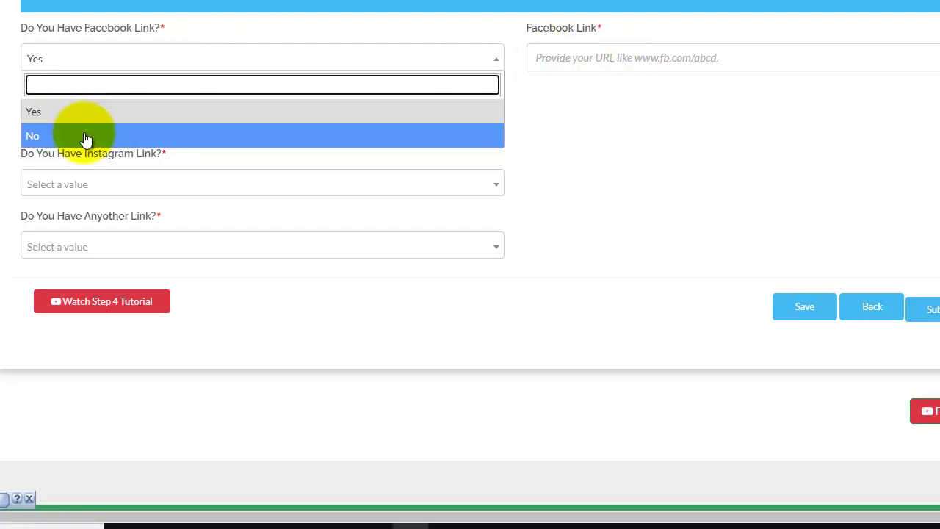
{"action": "left_click", "coordinate": [83, 134]}
{"action": "left_click", "coordinate": [99, 120]}
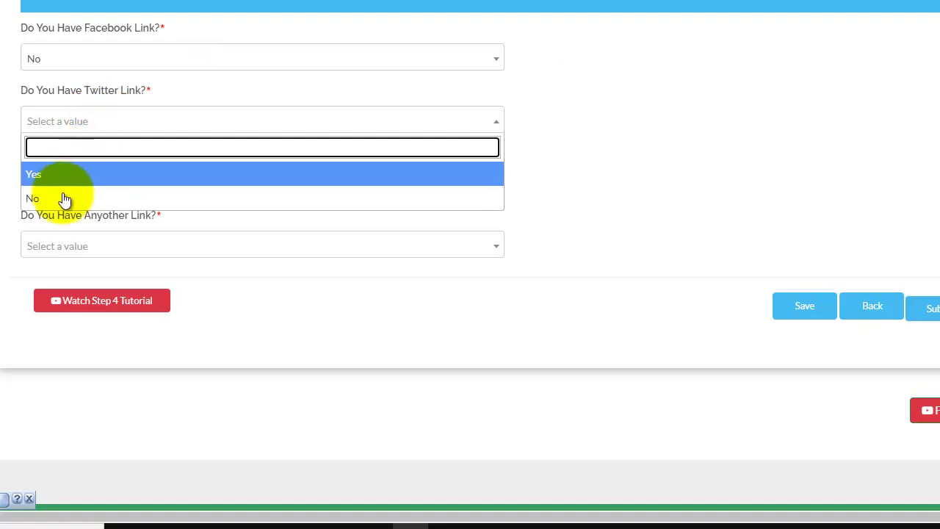
{"action": "left_click", "coordinate": [59, 198]}
{"action": "left_click", "coordinate": [82, 182]}
{"action": "left_click", "coordinate": [63, 262]}
{"action": "left_click", "coordinate": [78, 248]}
{"action": "left_click", "coordinate": [86, 320]}
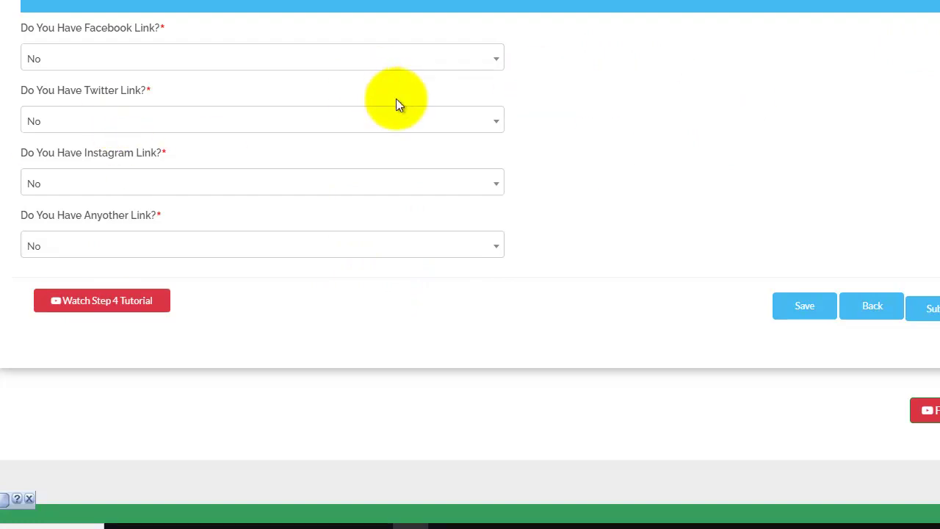
- Switch Facebook to Yes and back to No, then submit Section 4
{"action": "left_click", "coordinate": [337, 60]}
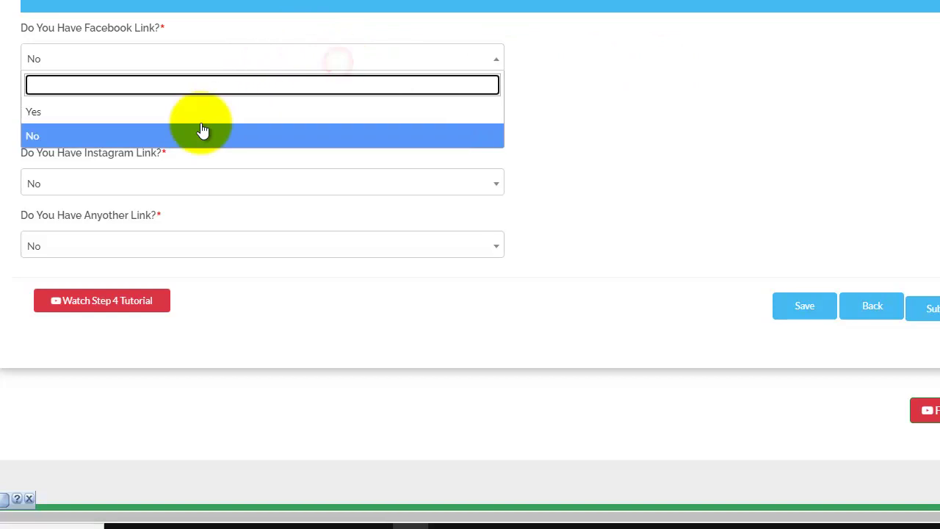
{"action": "left_click", "coordinate": [197, 112]}
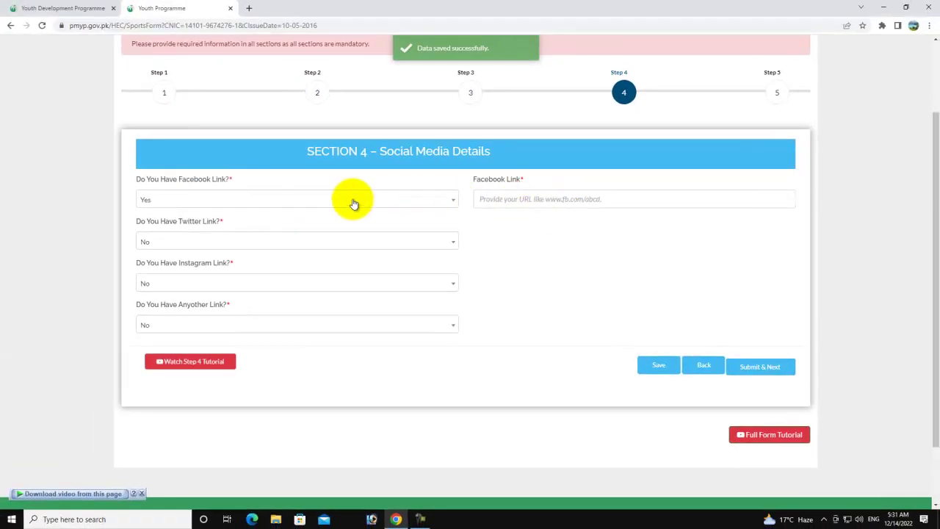
{"action": "left_click", "coordinate": [362, 206]}
{"action": "left_click", "coordinate": [292, 246]}
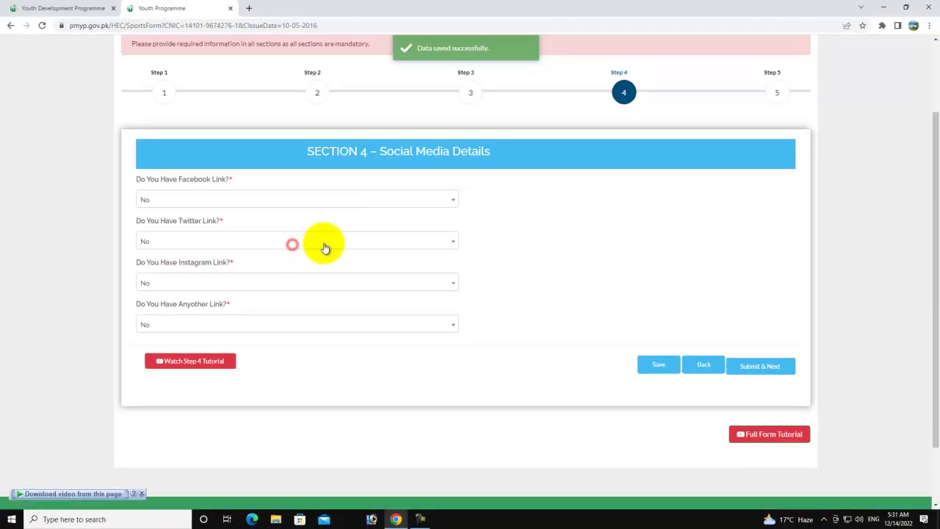
{"action": "left_click", "coordinate": [756, 365]}
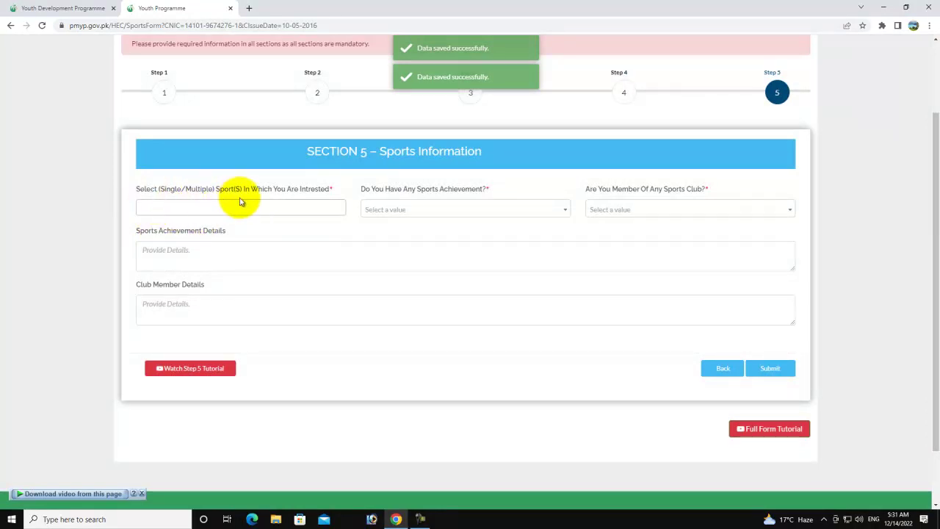
- Choose Cricket as the sport of interest
{"action": "left_click", "coordinate": [203, 203]}
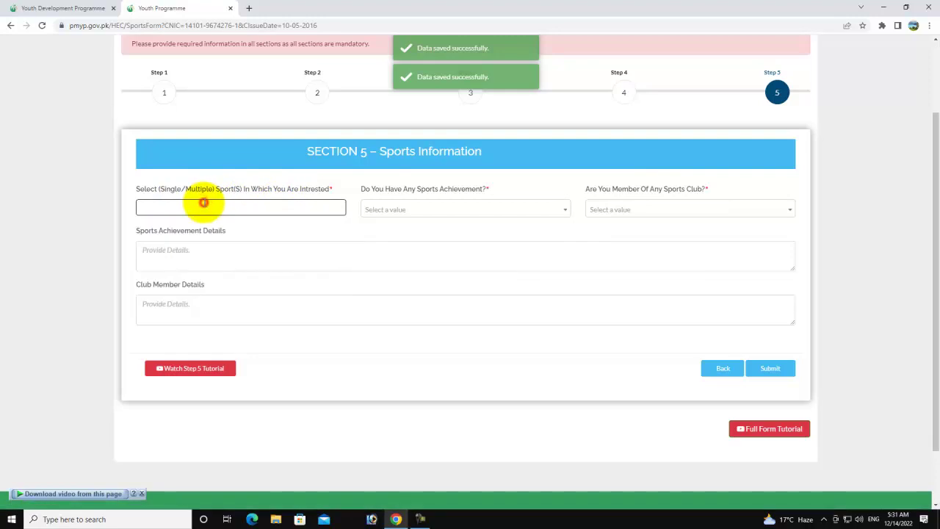
{"action": "left_click", "coordinate": [203, 202]}
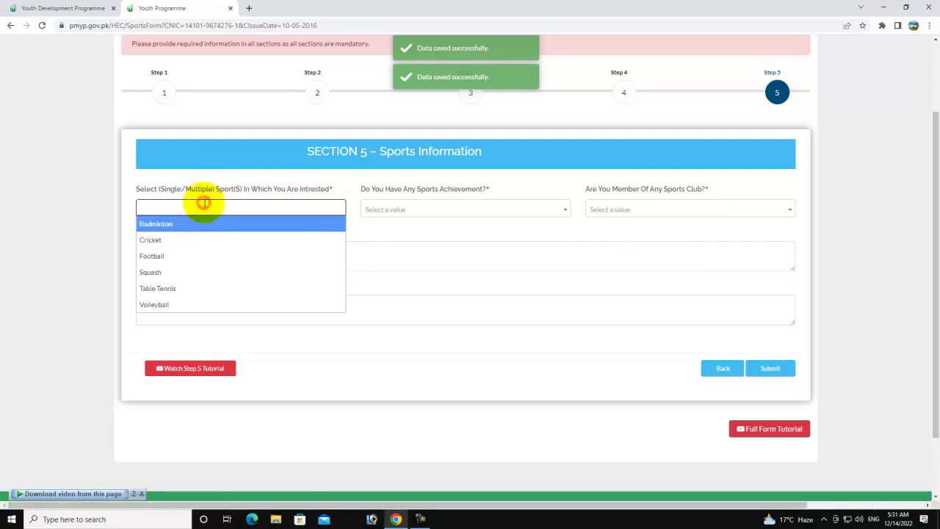
{"action": "left_click", "coordinate": [176, 241]}
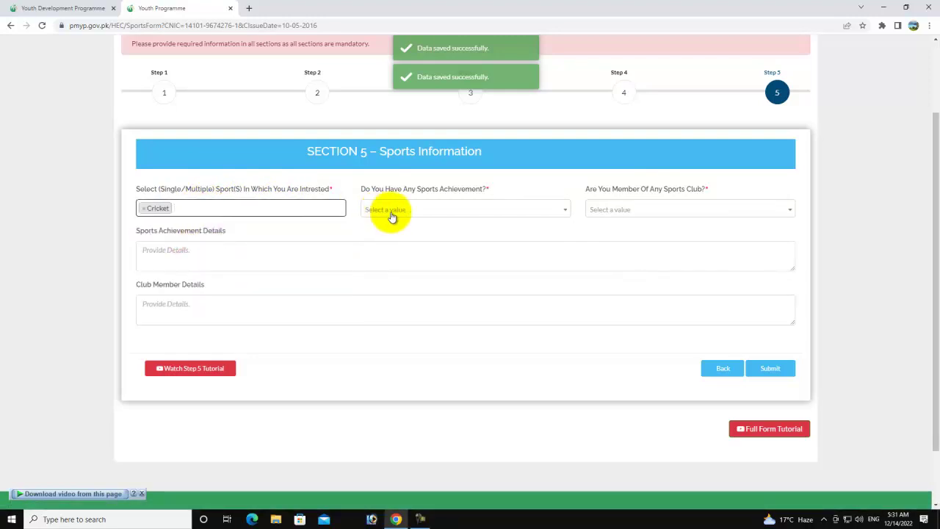
- Set Sports Achievement to Local Level and Sports Club membership to None
{"action": "left_click", "coordinate": [430, 211]}
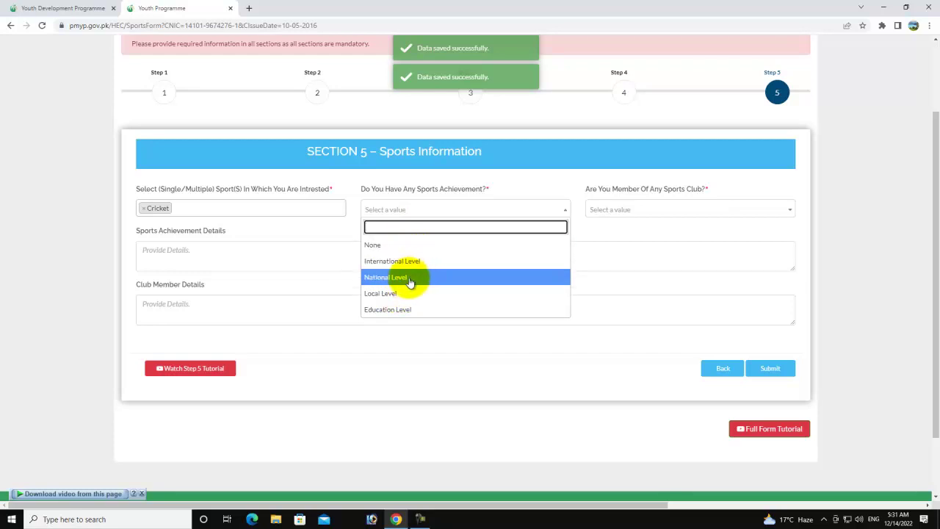
{"action": "scroll", "coordinate": [415, 311], "scroll_direction": "down", "scroll_amount": 1}
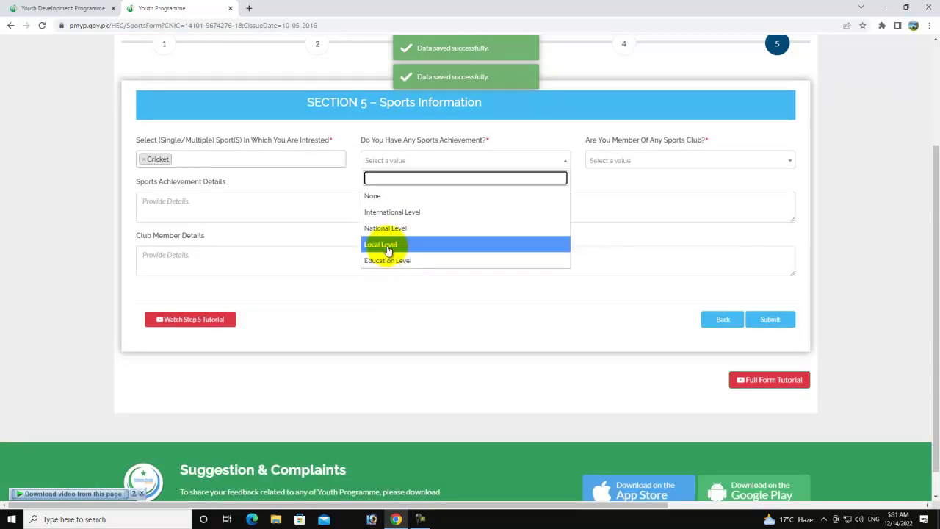
{"action": "left_click", "coordinate": [386, 246]}
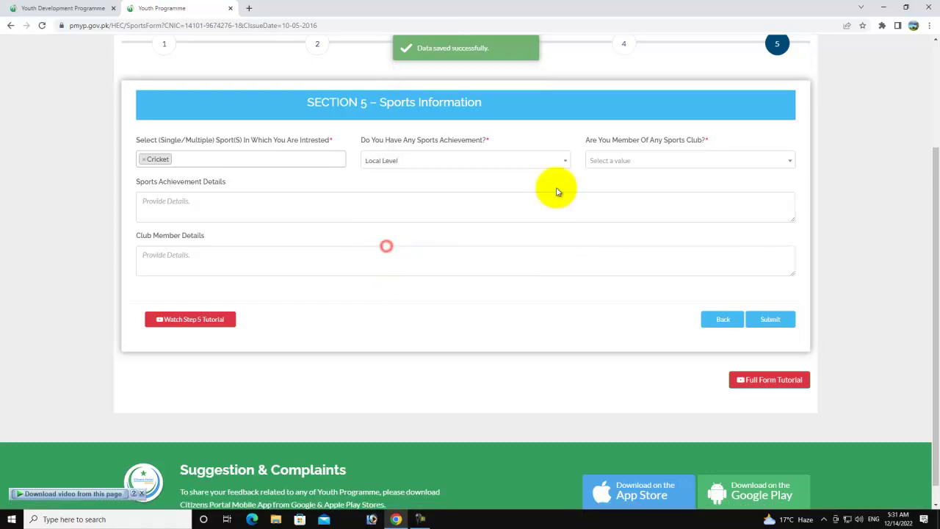
{"action": "left_click", "coordinate": [624, 160]}
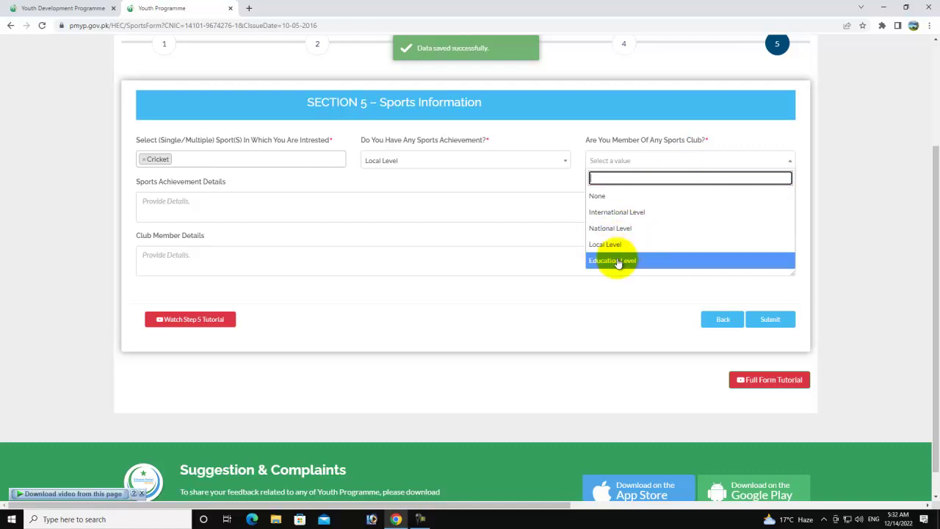
{"action": "left_click", "coordinate": [616, 258]}
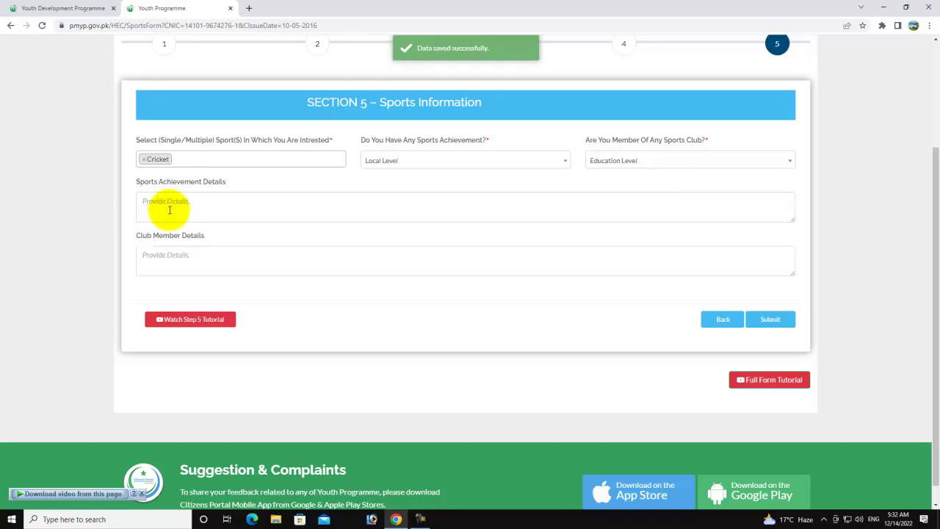
{"action": "left_click", "coordinate": [605, 161]}
{"action": "left_click", "coordinate": [602, 194]}
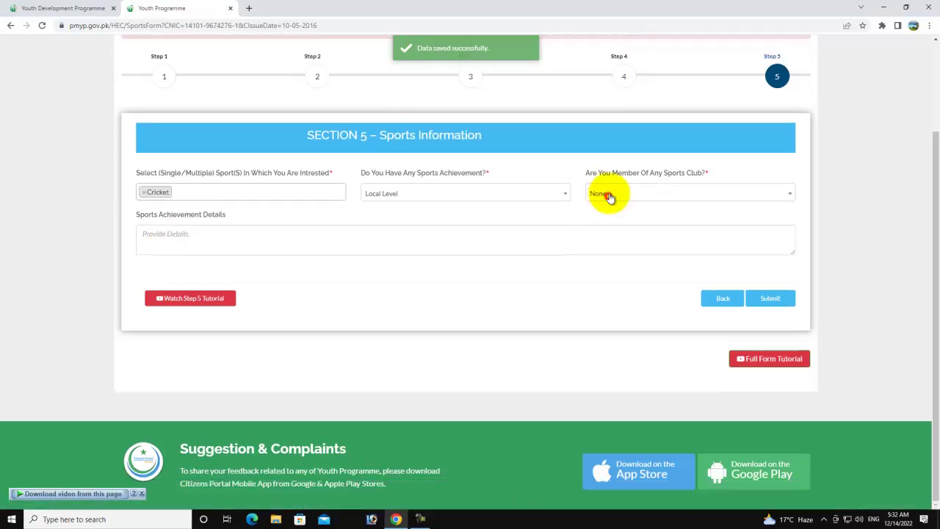
- Enter 'jkjkjkjkjk' in the Sports Achievement Details box
{"action": "left_click", "coordinate": [184, 239]}
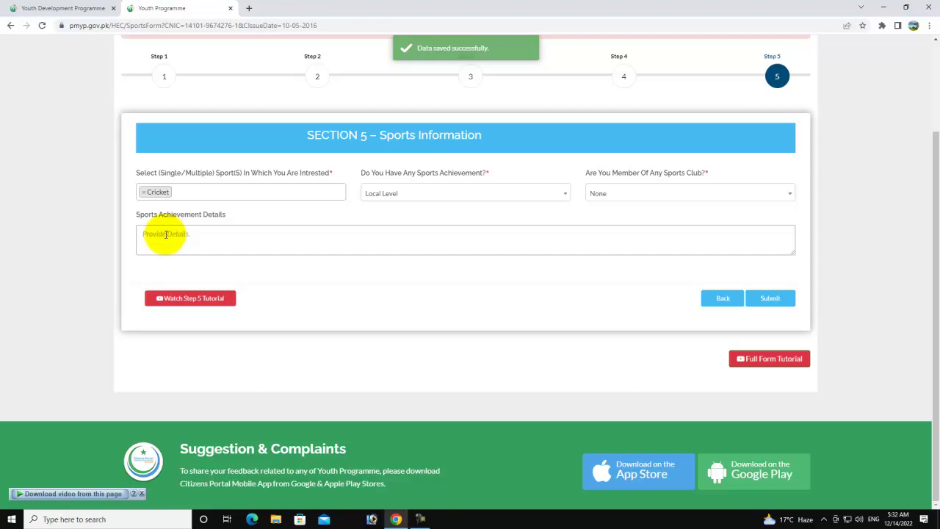
{"action": "left_click", "coordinate": [200, 243]}
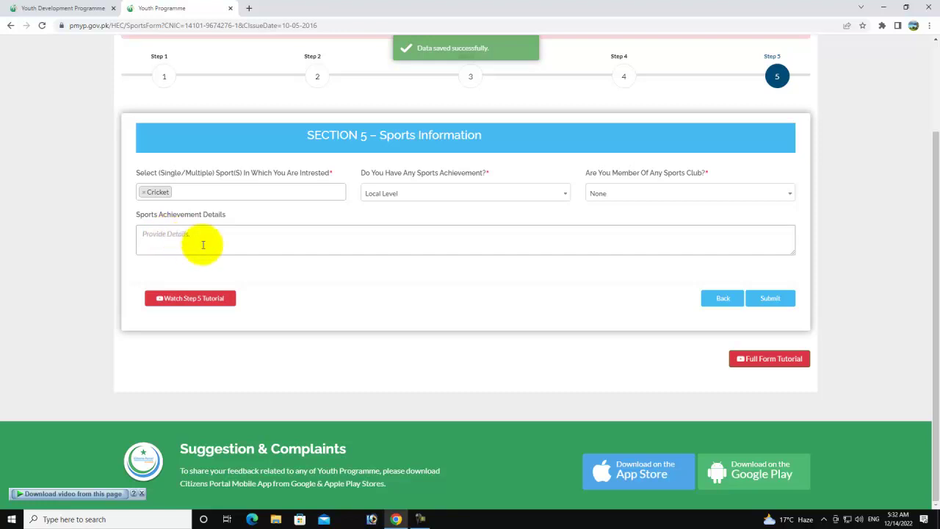
{"action": "type", "text": "jkjkjkjkjk"}
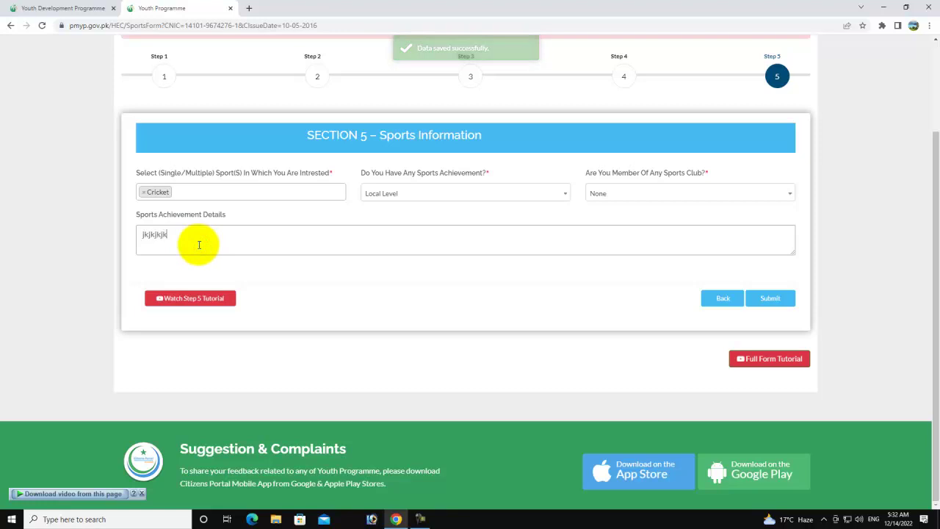
- Submit Section 5 to get the 'submitted successfully' confirmation
{"action": "left_click", "coordinate": [768, 297]}
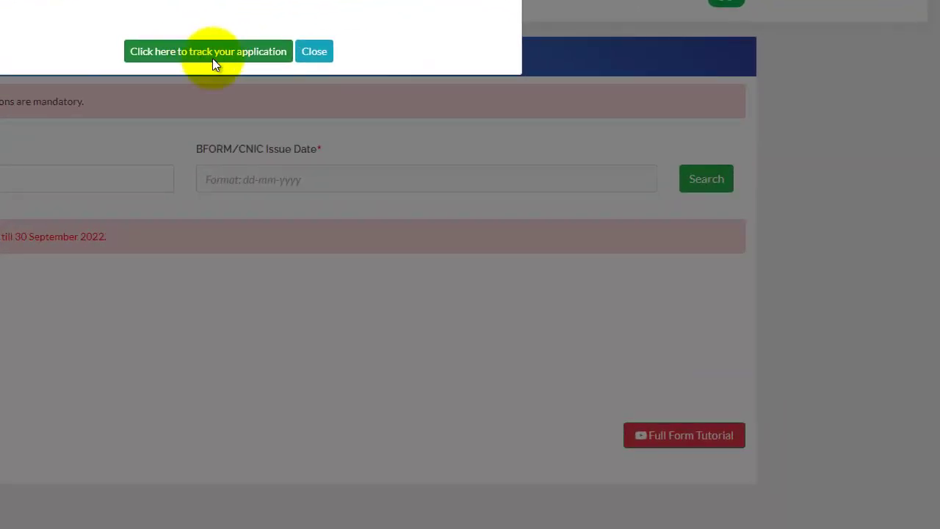
{"action": "left_click", "coordinate": [316, 53]}
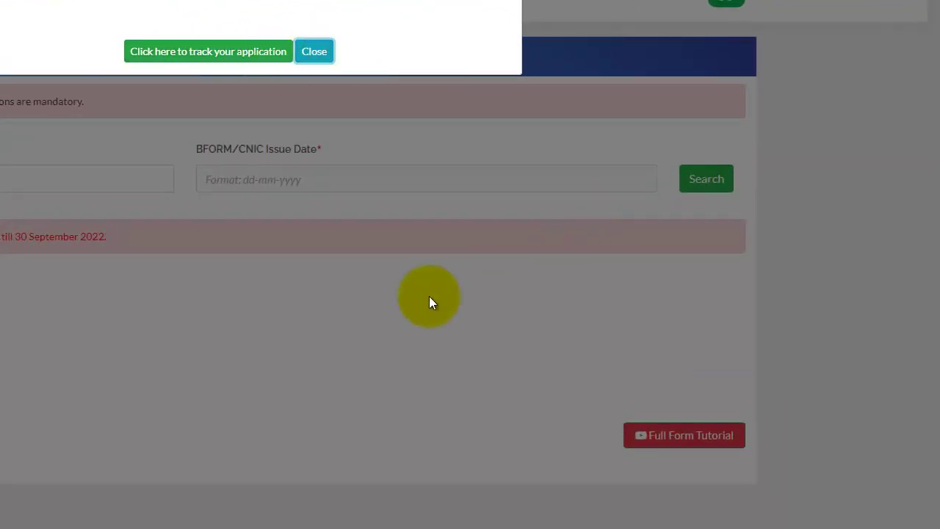